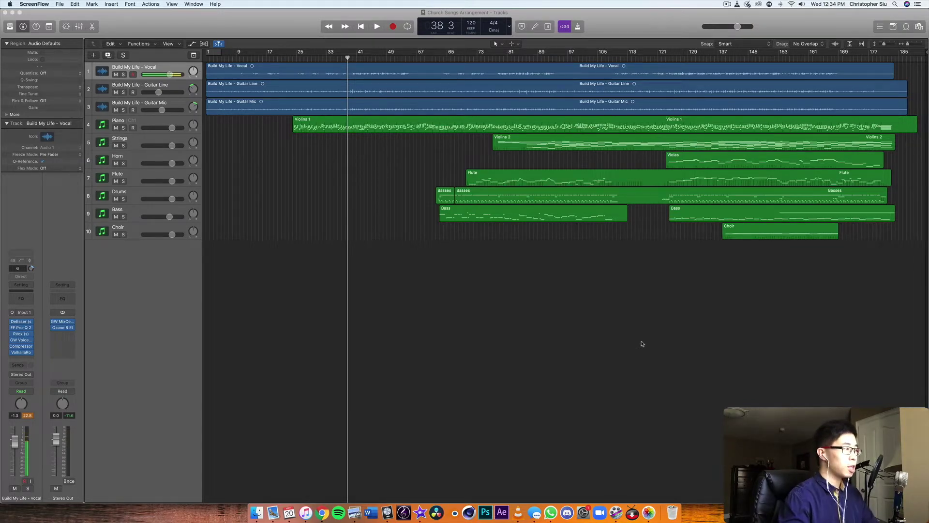
Show the mixer below the tracks and nudge the Guitar Line pan further left
click(213, 57)
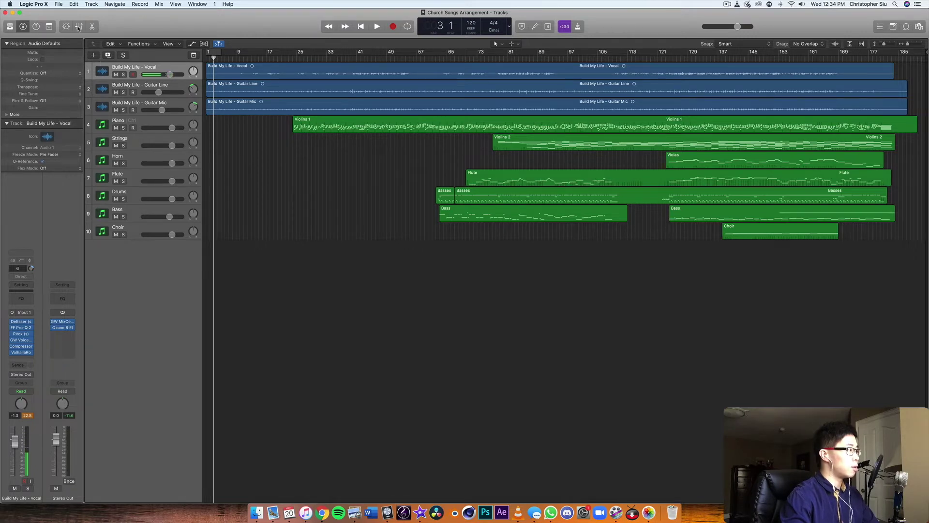
click(78, 27)
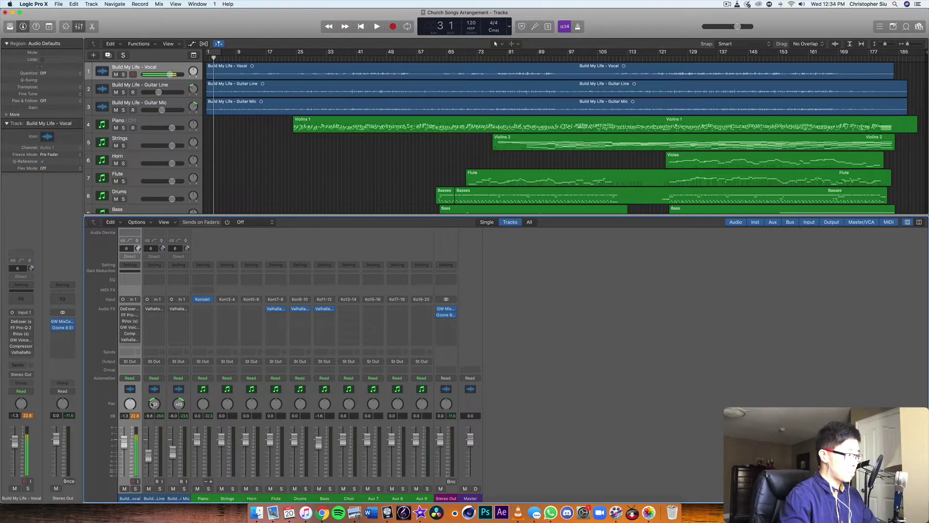
drag(154, 404, 154, 406)
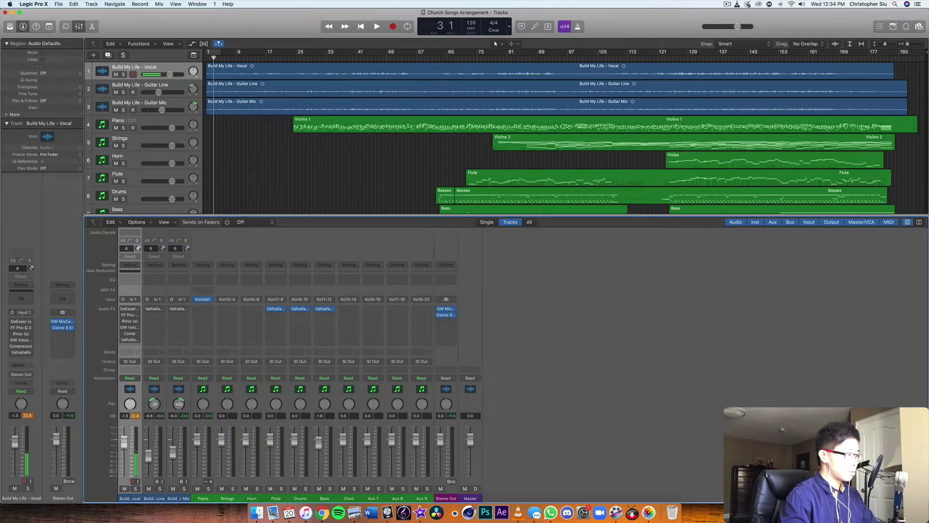
Set the Guitar Line pan to about -25 and play the arrangement from the start
drag(154, 404, 155, 402)
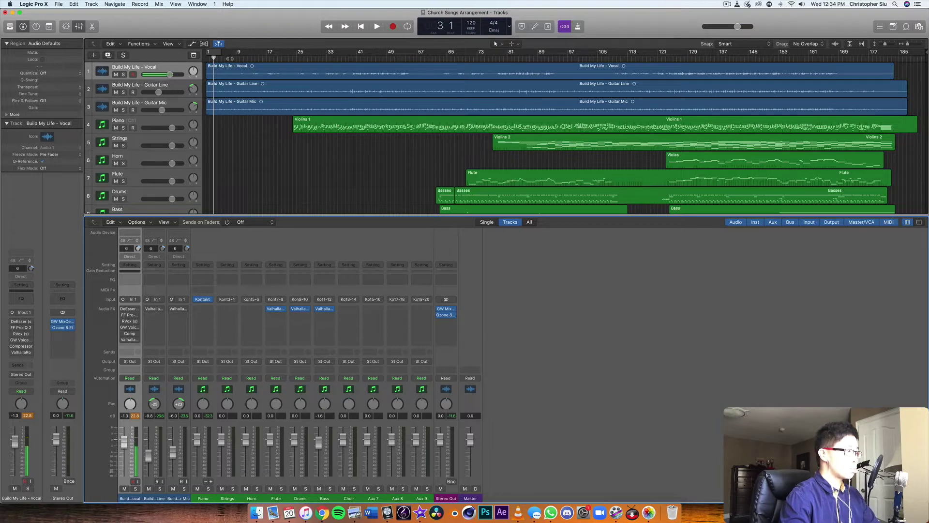
key(space)
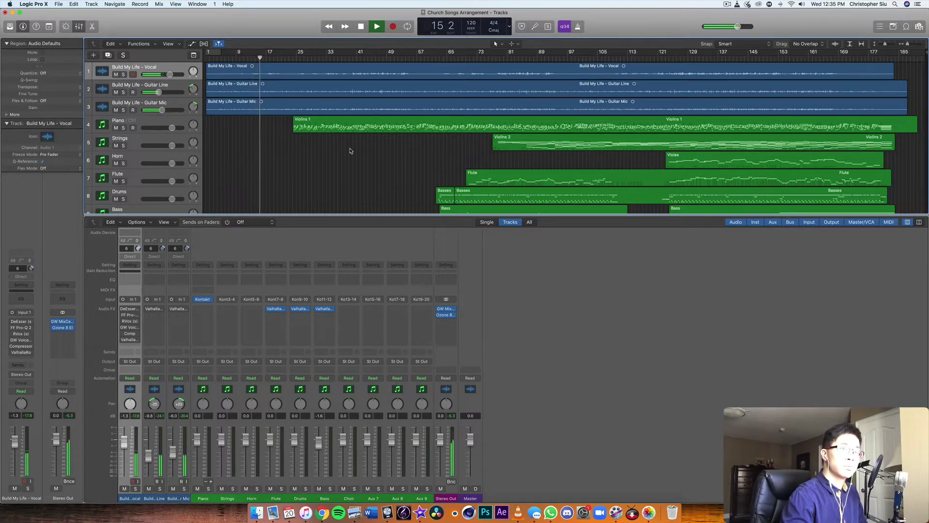
Stop playback at bar 16 beat 2 and hide the mixer to show the track arrangement
scroll(350, 151, down, 2)
key(space)
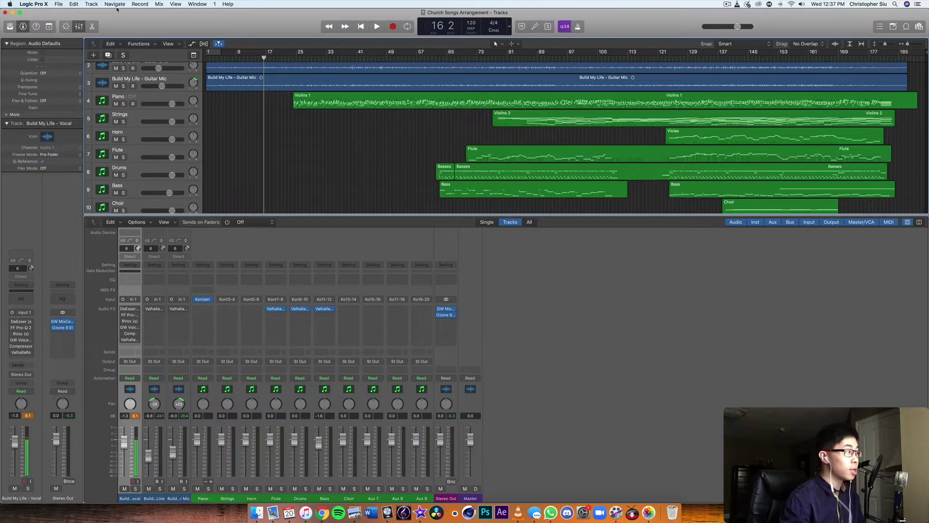
click(81, 26)
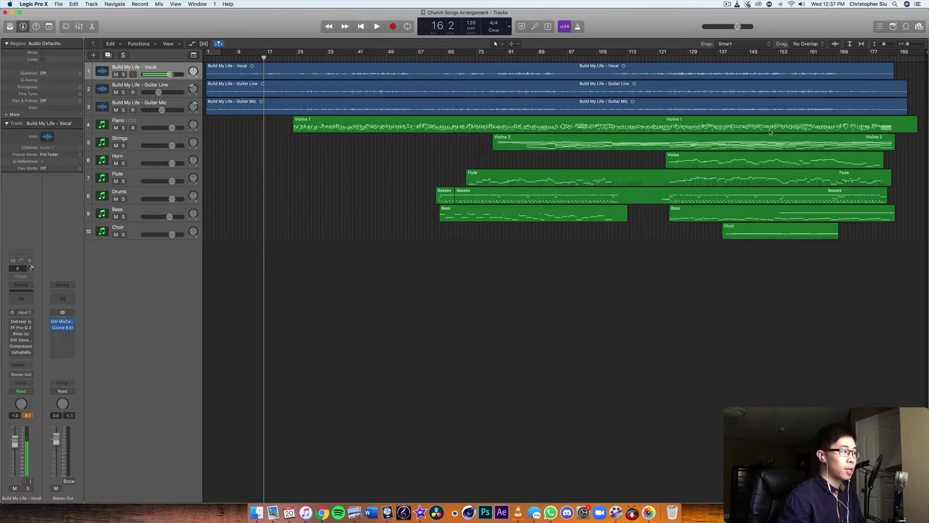
Open the Piano track's Kontakt window showing CinePiano and CSS Lite Ensemble
click(137, 128)
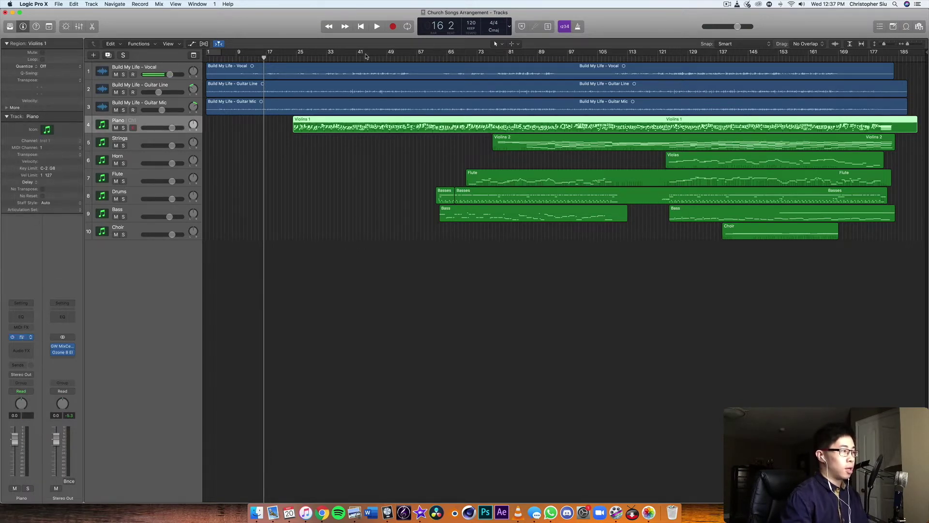
key(v)
drag(360, 34, 531, 247)
scroll(519, 349, down, 2)
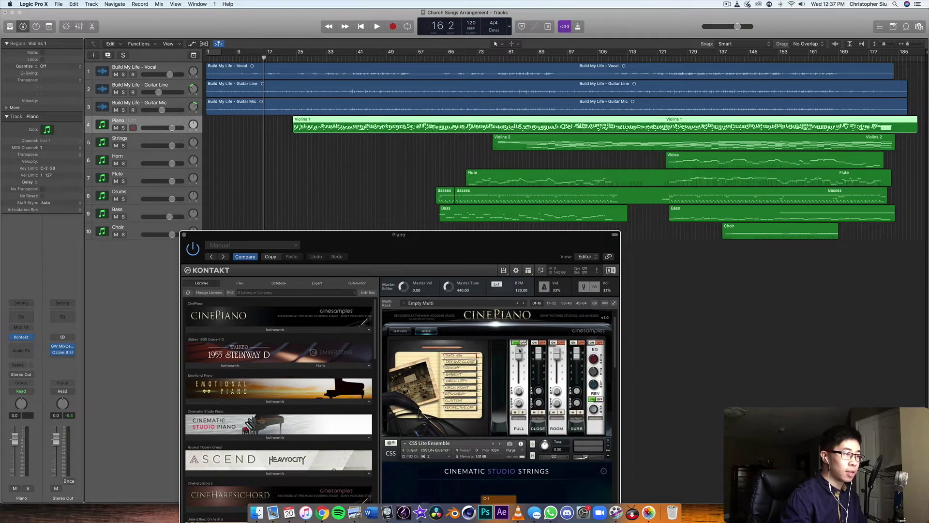
scroll(520, 350, up, 2)
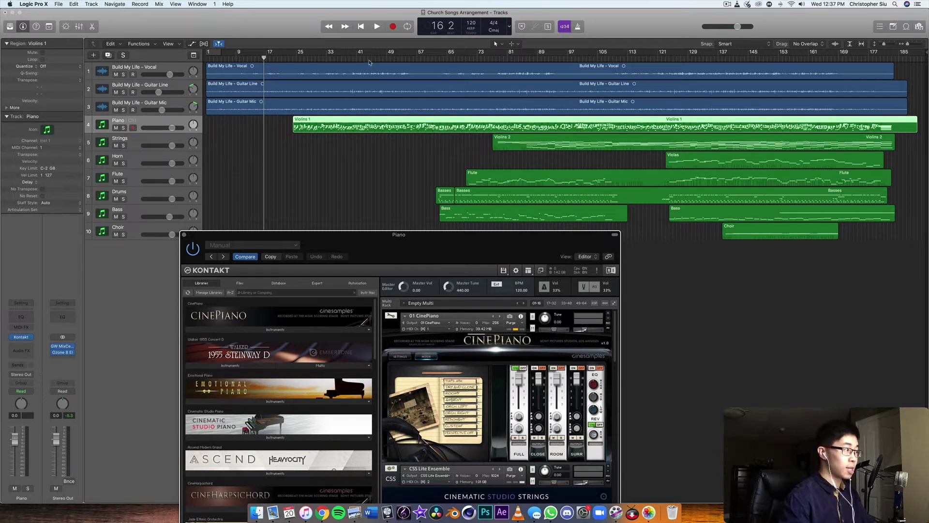
Play the arrangement from bar 22 and stop at bar 31 beat 3
click(289, 59)
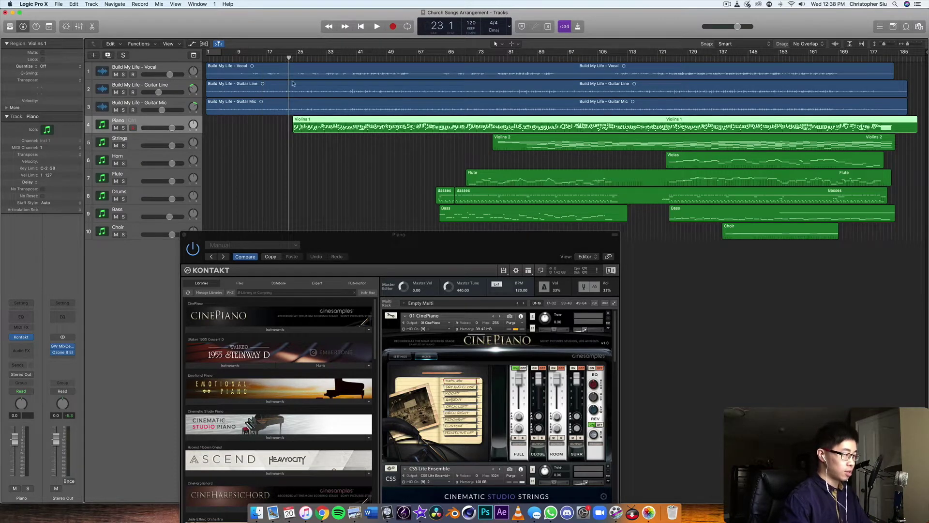
click(348, 59)
click(285, 59)
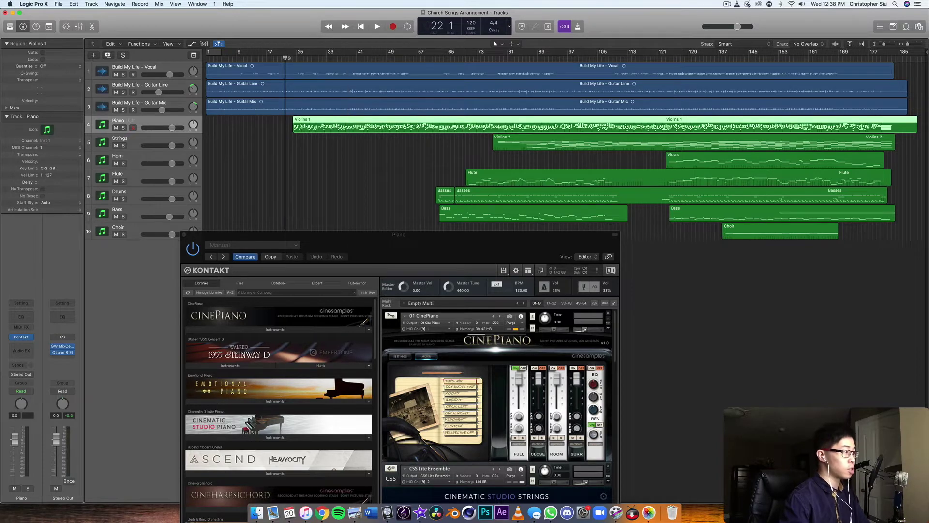
key(space)
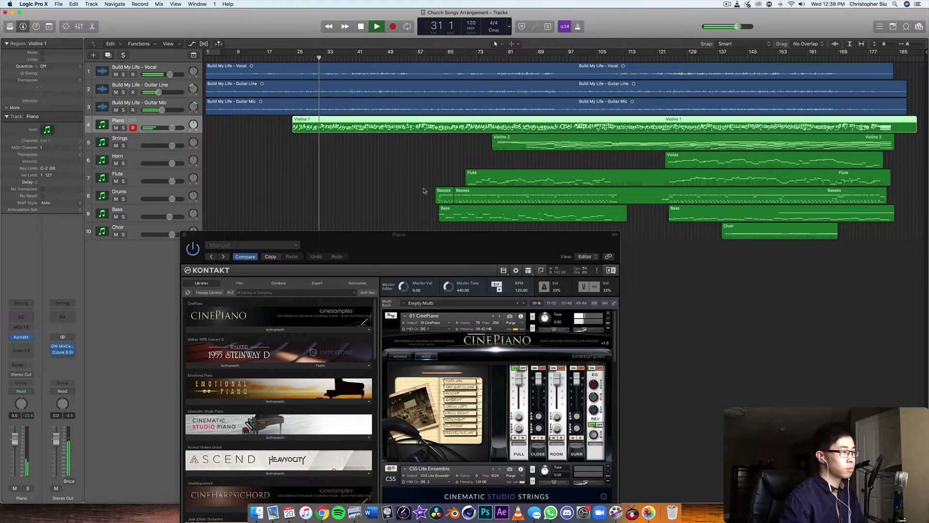
key(space)
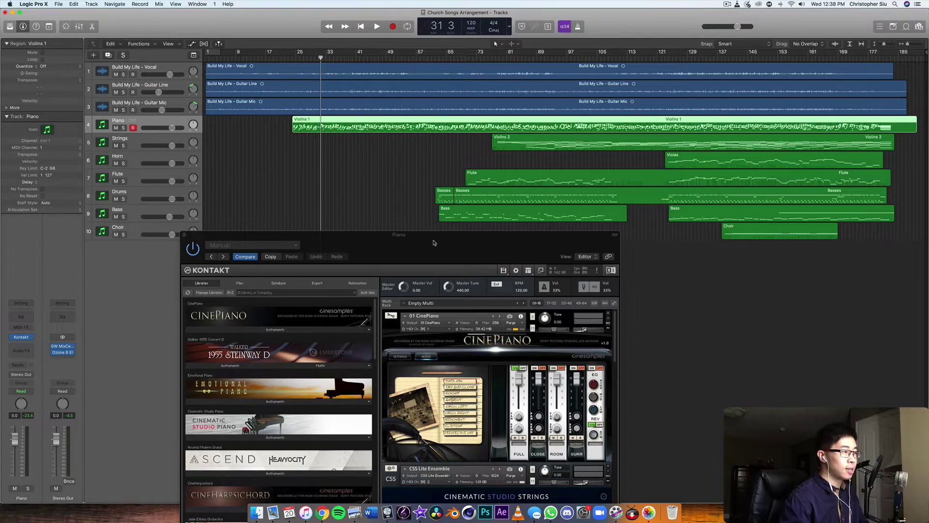
drag(433, 243, 437, 286)
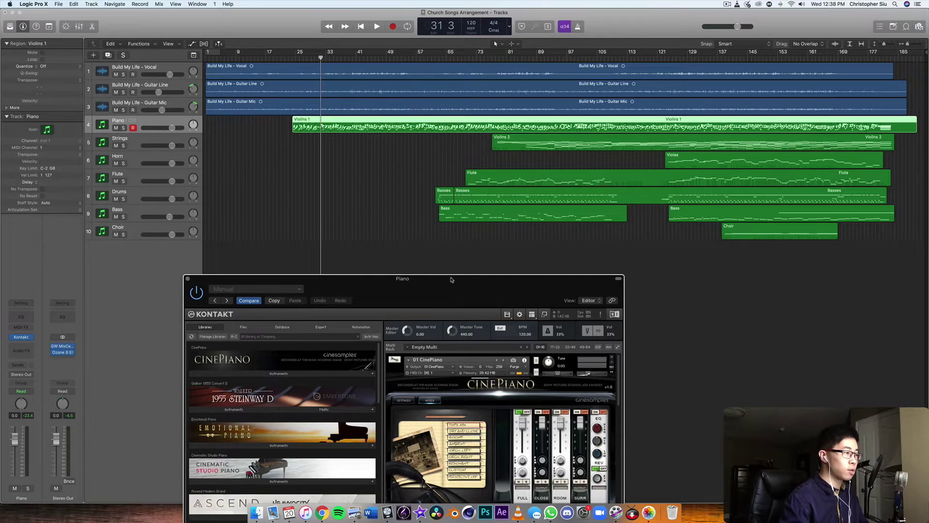
Raise the Kontakt window and expand its Cinematic Studio Strings instrument list
drag(451, 280, 446, 177)
scroll(479, 324, down, 6)
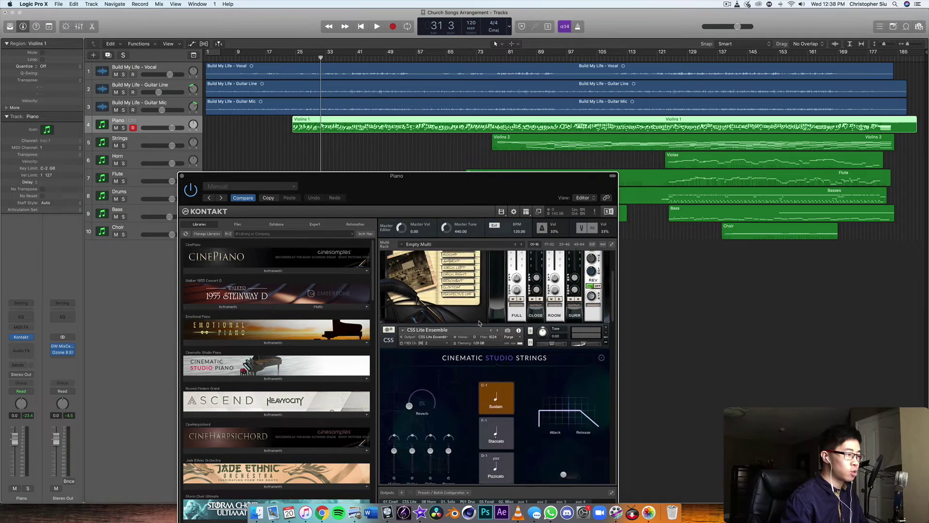
scroll(339, 315, down, 10)
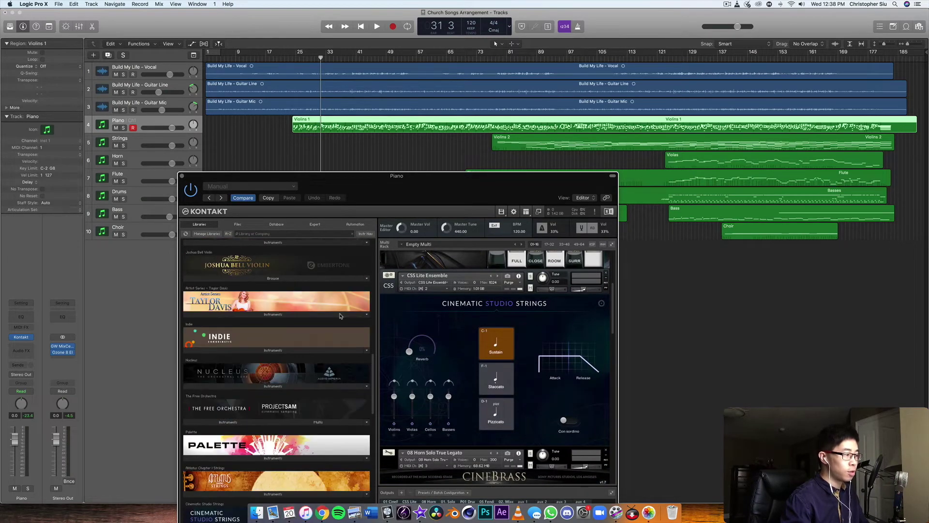
scroll(340, 316, down, 5)
click(323, 323)
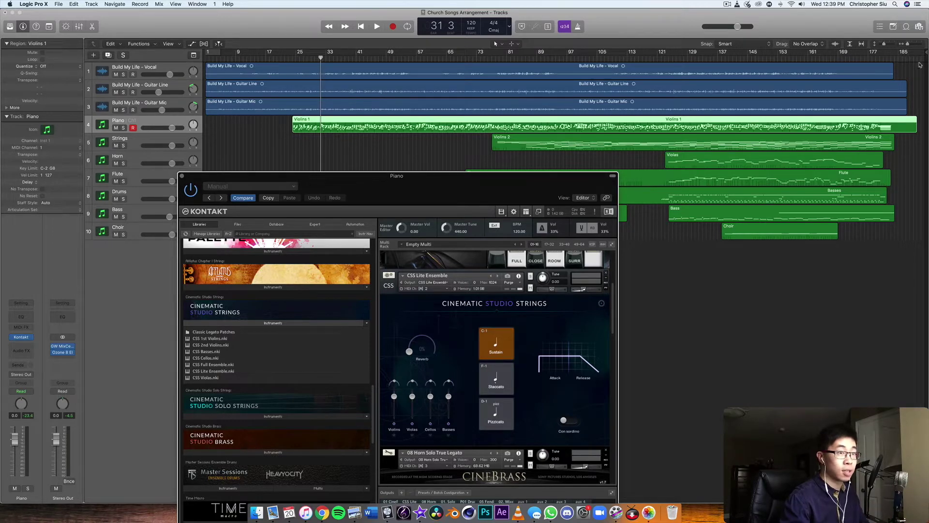
Zoom the arrangement in horizontally and play from bar 78
drag(908, 45, 910, 47)
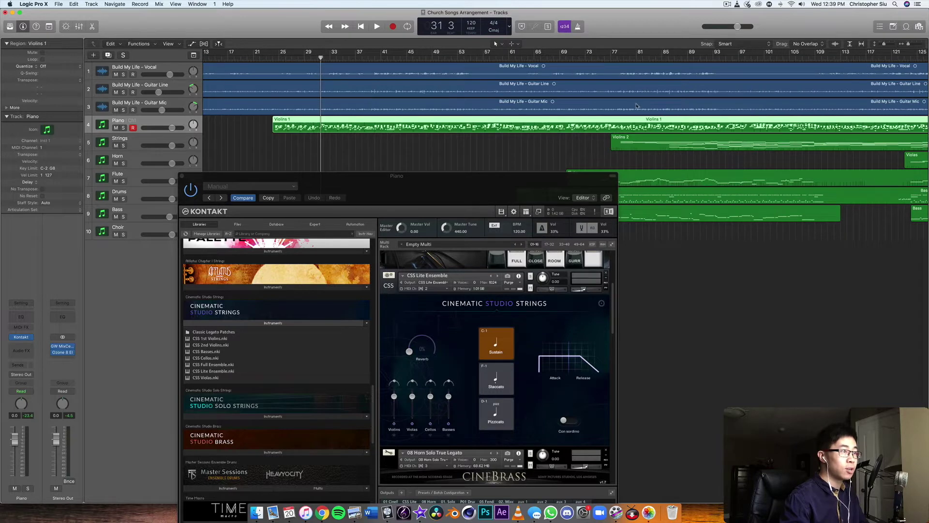
click(614, 62)
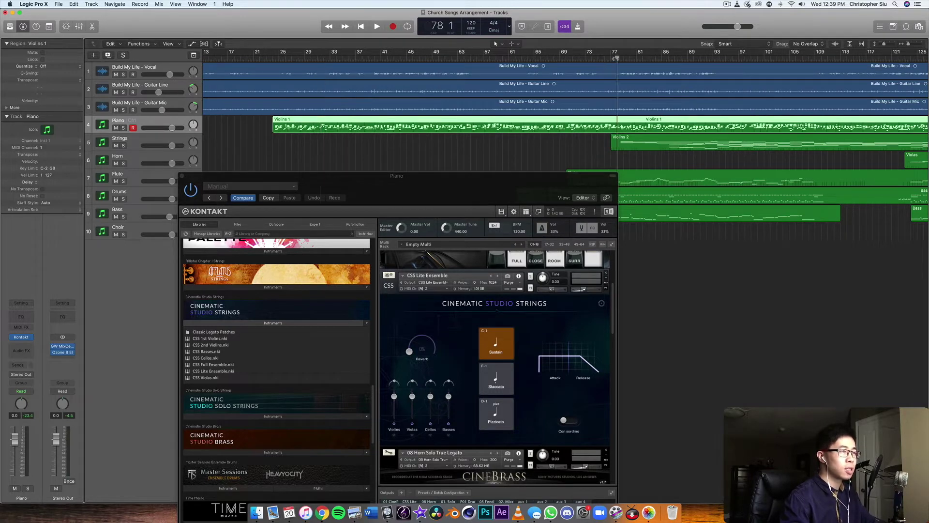
key(space)
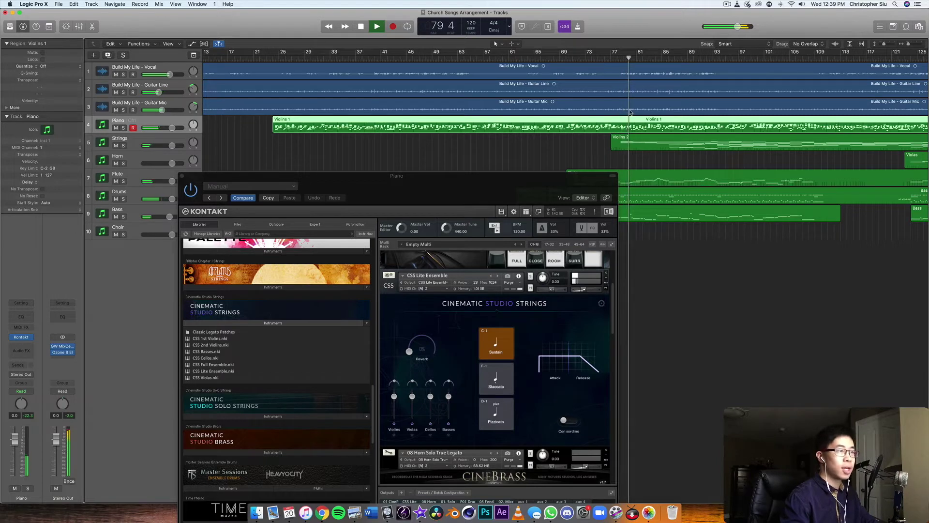
key(space)
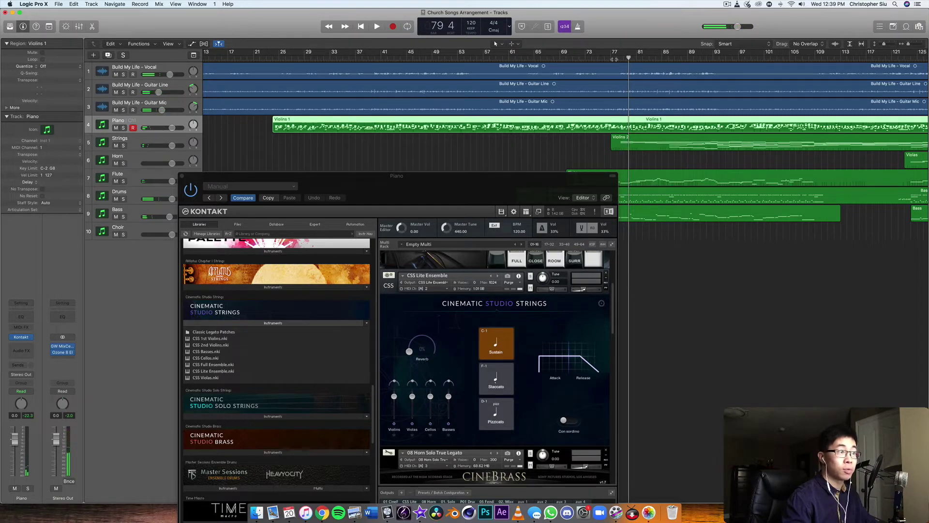
key(comma)
key(comma)
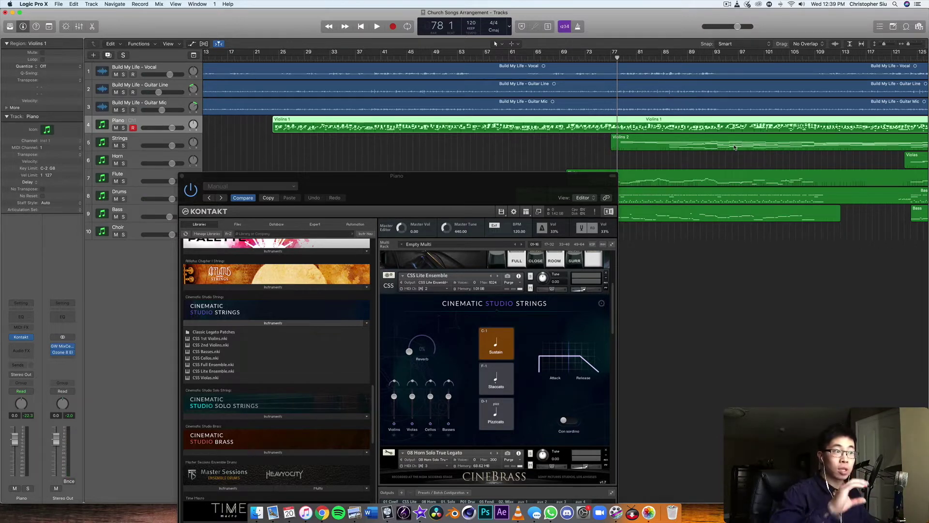
key(space)
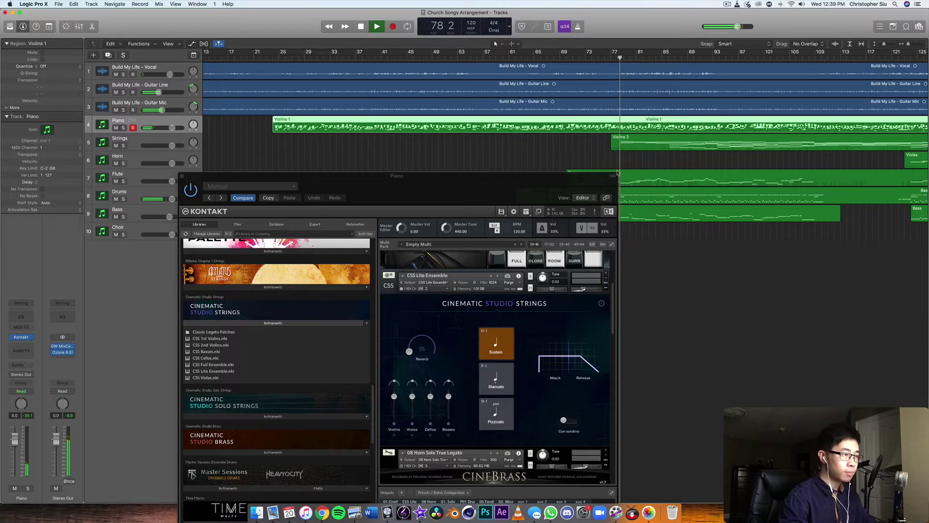
Lower the system volume and open the Violins 2 region in the Piano Roll
drag(596, 181, 516, 275)
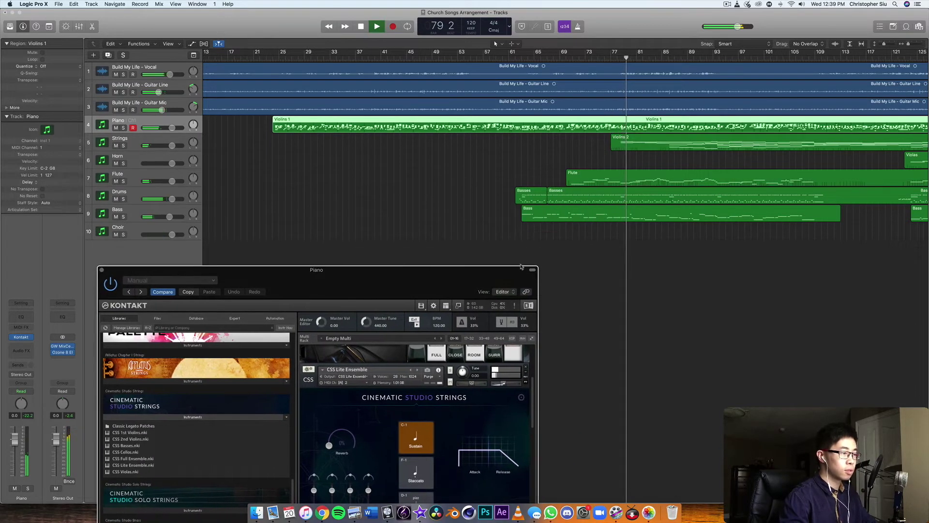
key(XF86AudioLowerVolume)
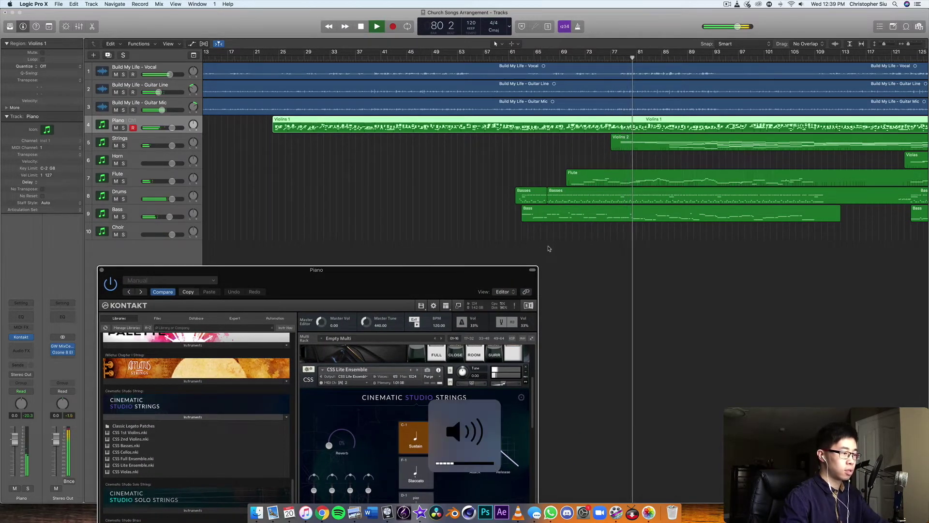
click(675, 145)
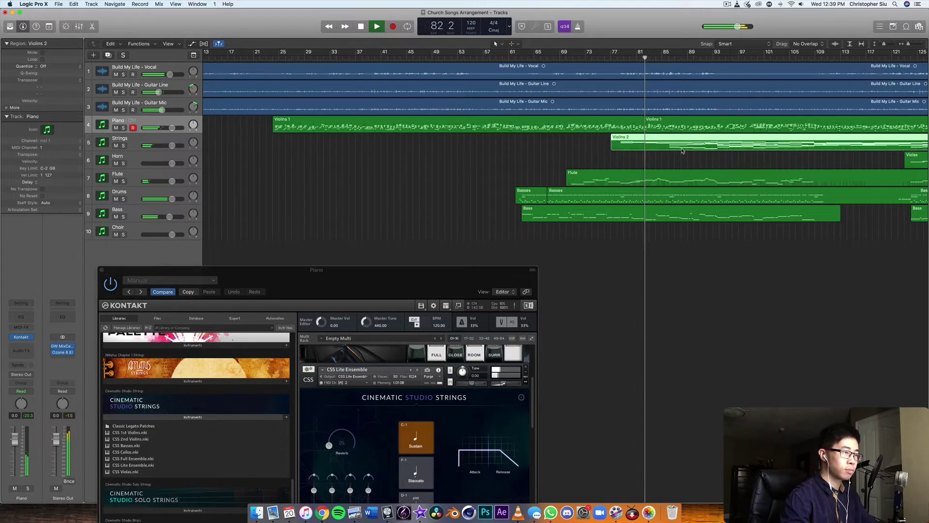
key(e)
drag(436, 270, 374, 412)
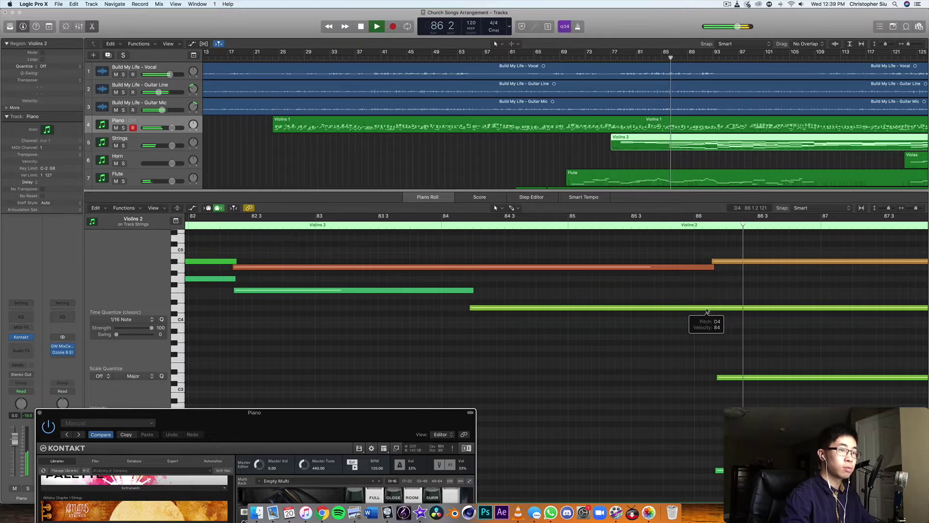
scroll(593, 151, right, 10)
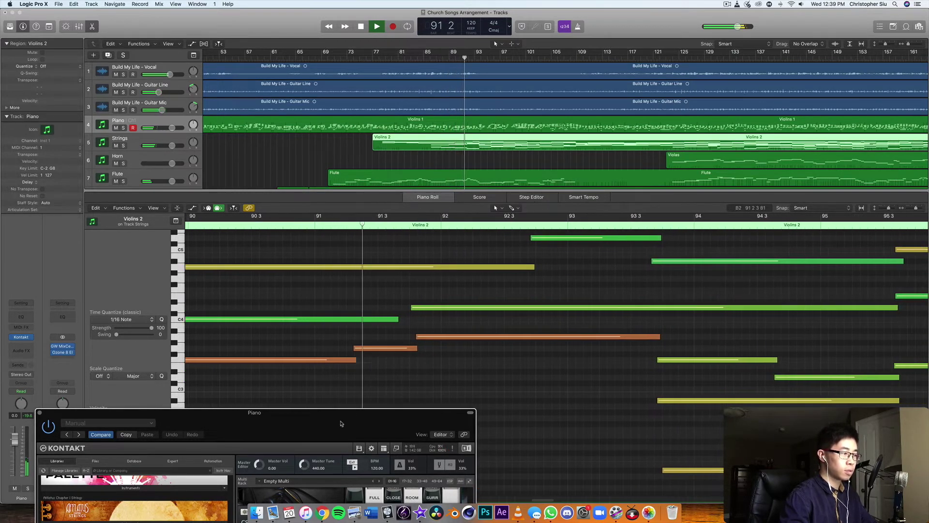
drag(368, 413, 219, 386)
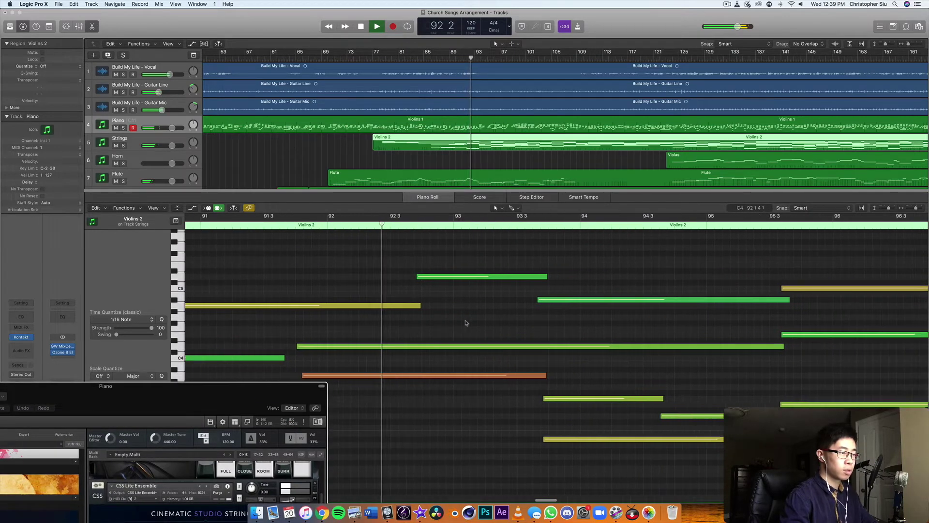
scroll(465, 322, down, 3)
scroll(467, 322, down, 4)
scroll(467, 322, up, 7)
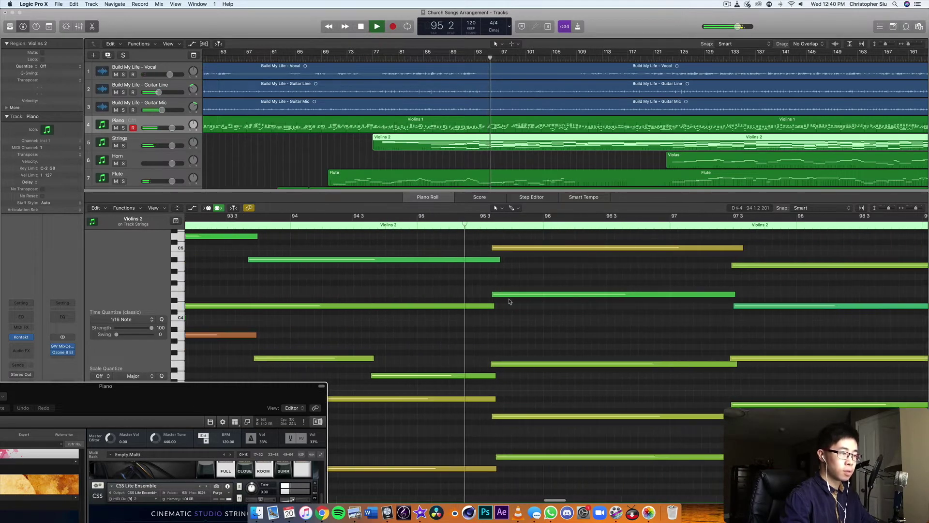
key(space)
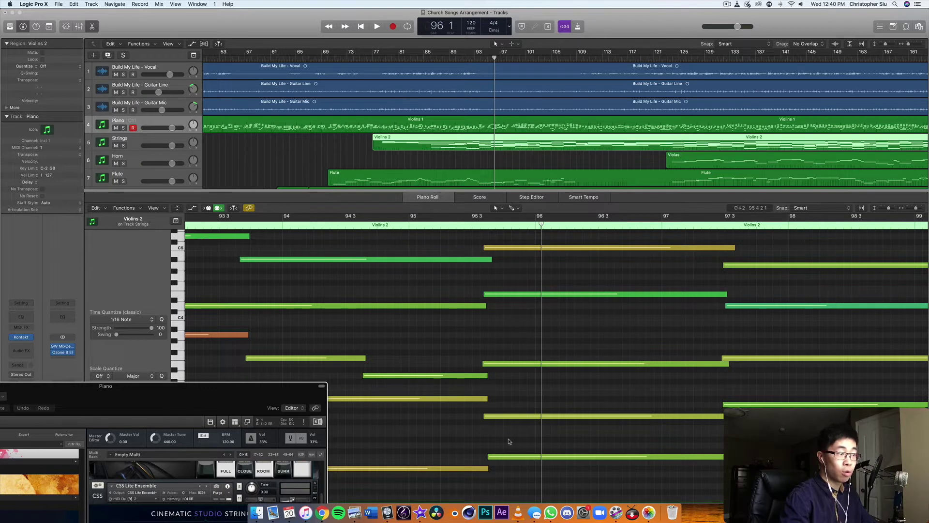
scroll(596, 329, right, 10)
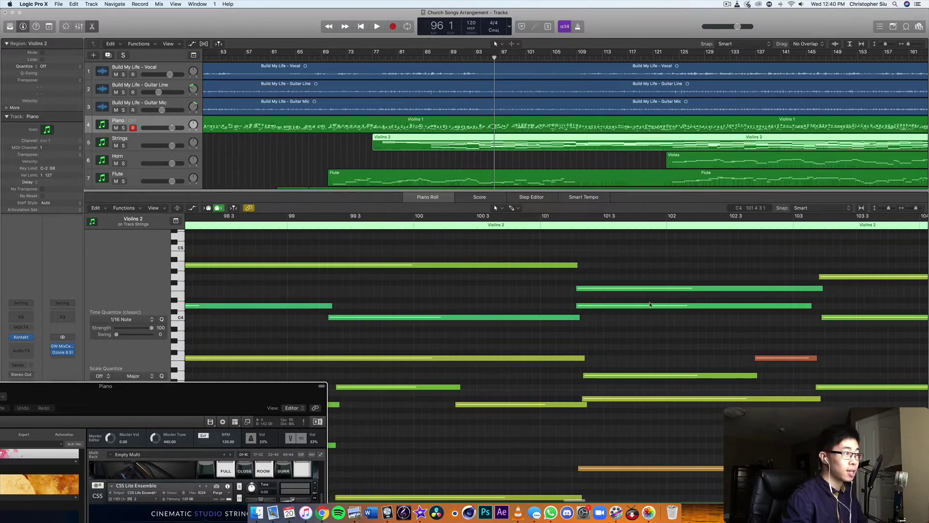
scroll(396, 124, down, 3)
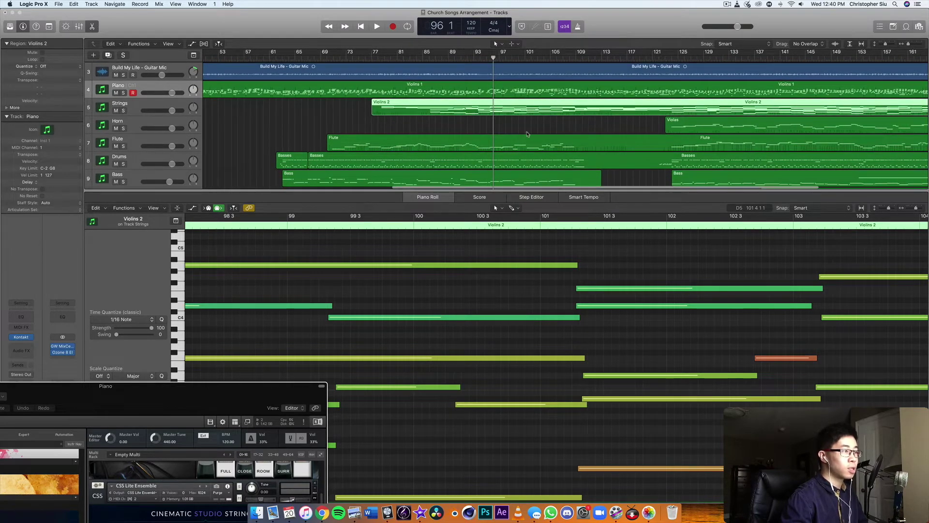
scroll(527, 134, right, 6)
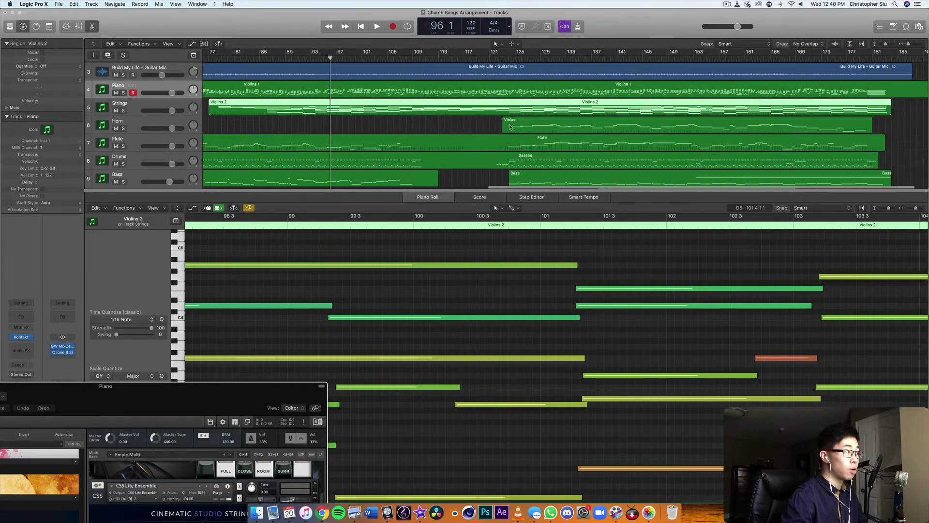
click(511, 127)
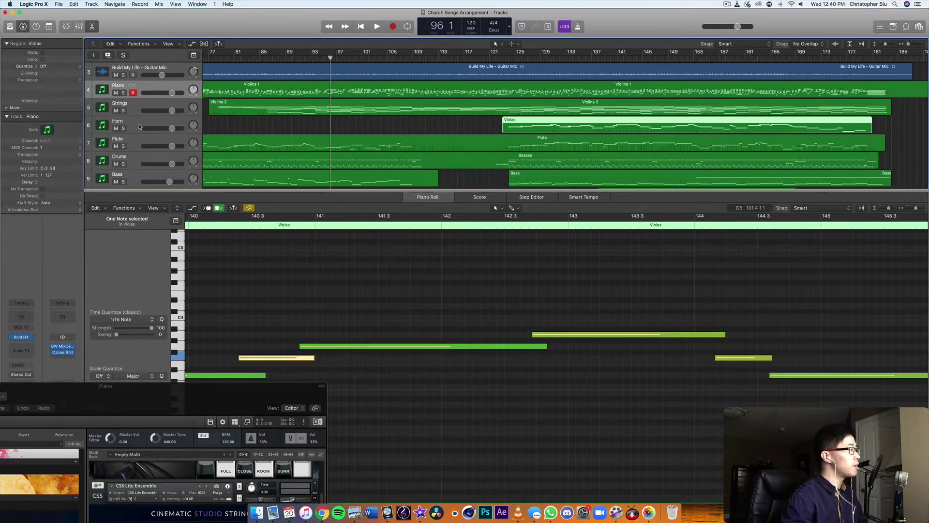
Move the plugin window higher and play the song from bar 123
drag(234, 386, 300, 216)
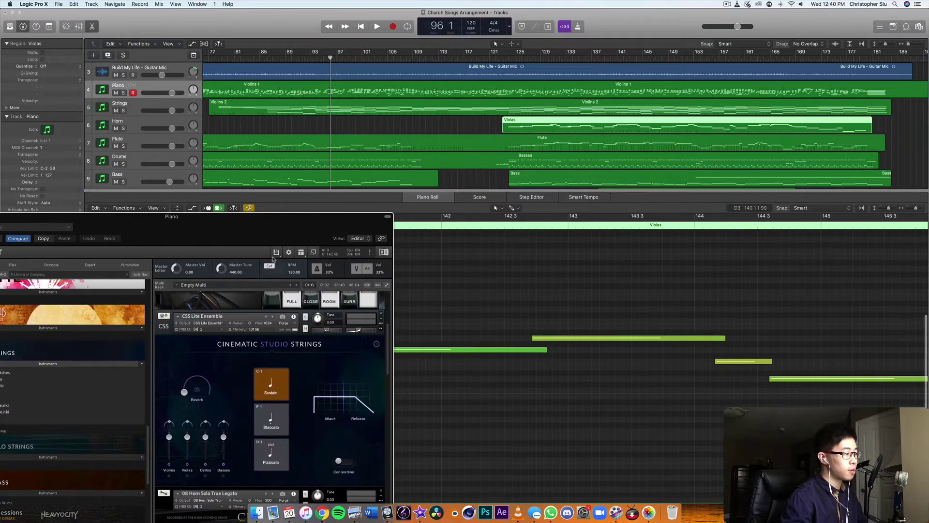
scroll(270, 342, down, 3)
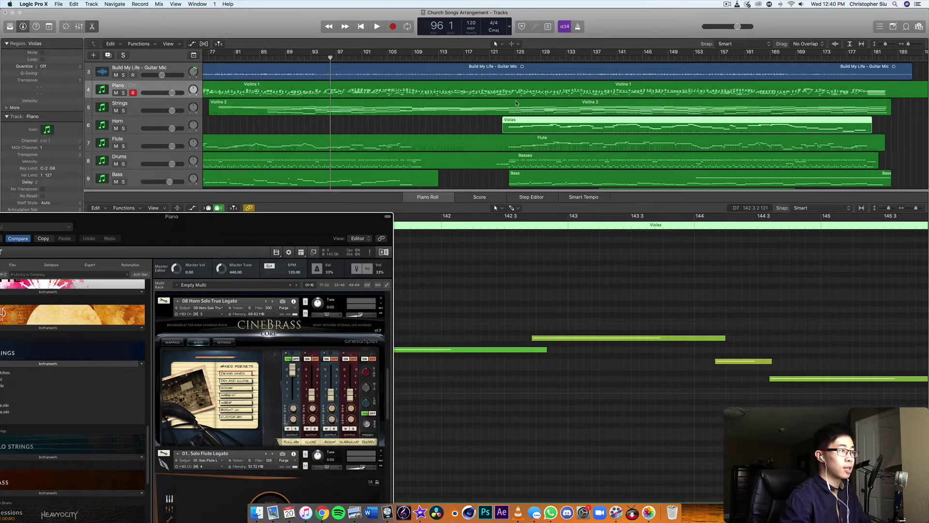
click(502, 57)
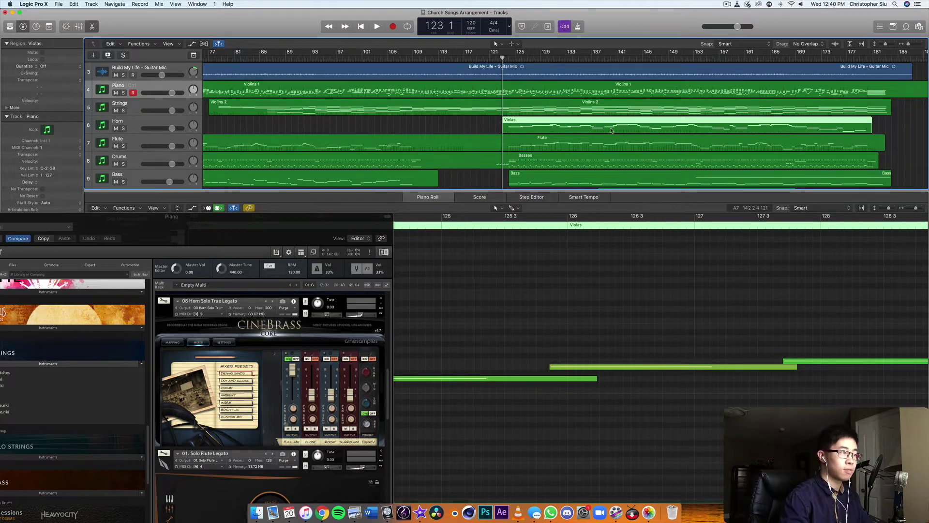
key(space)
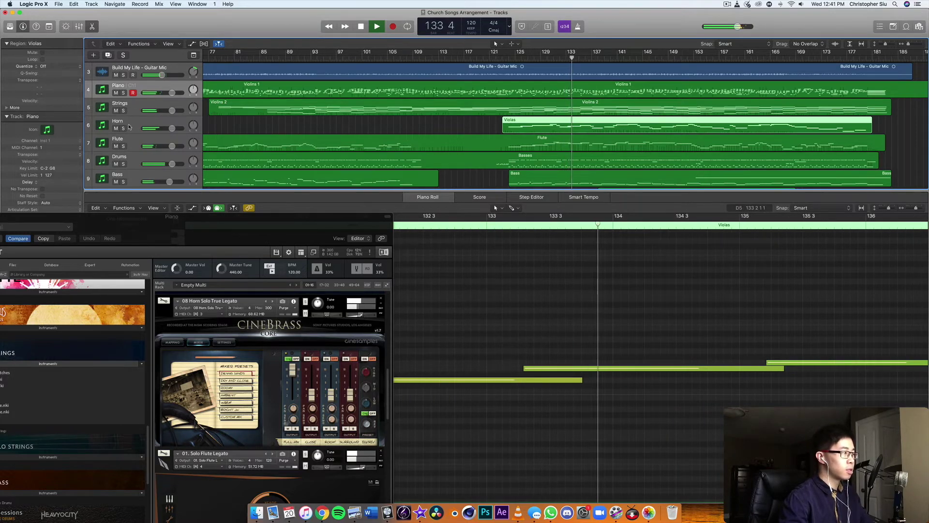
Solo the Horn track briefly, unsolo it, and stop playback at bar 138
click(123, 128)
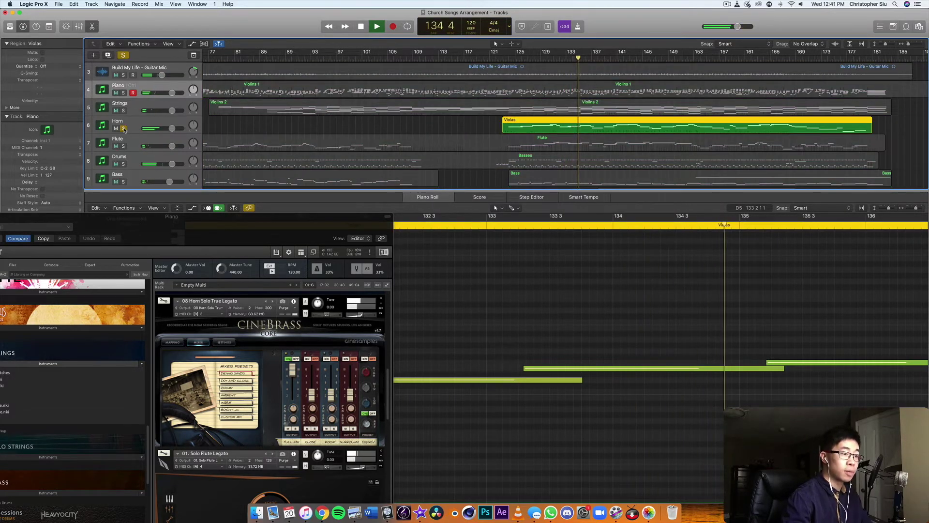
click(124, 128)
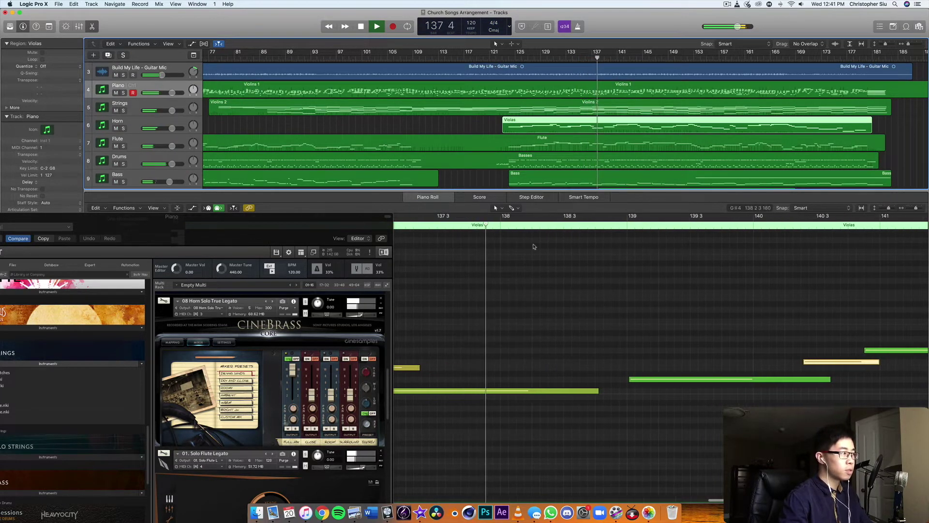
key(space)
scroll(528, 146, left, 3)
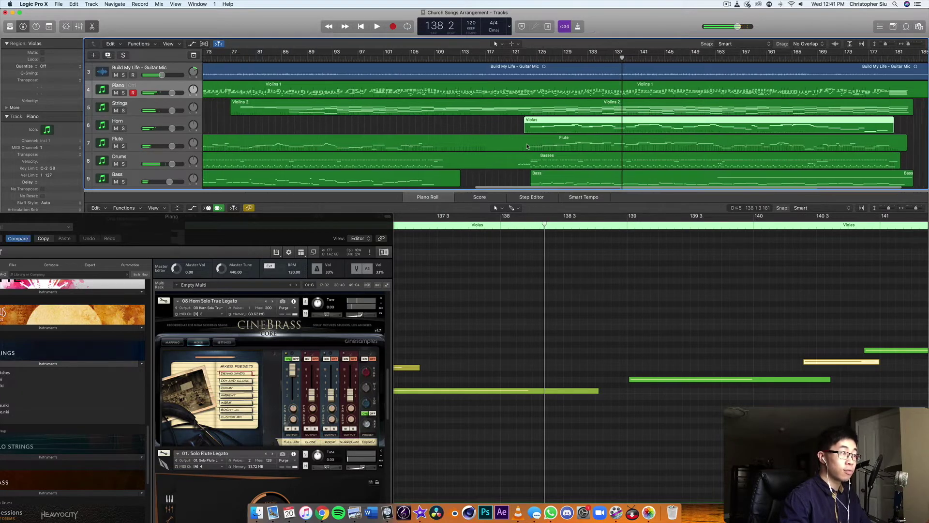
scroll(527, 146, left, 5)
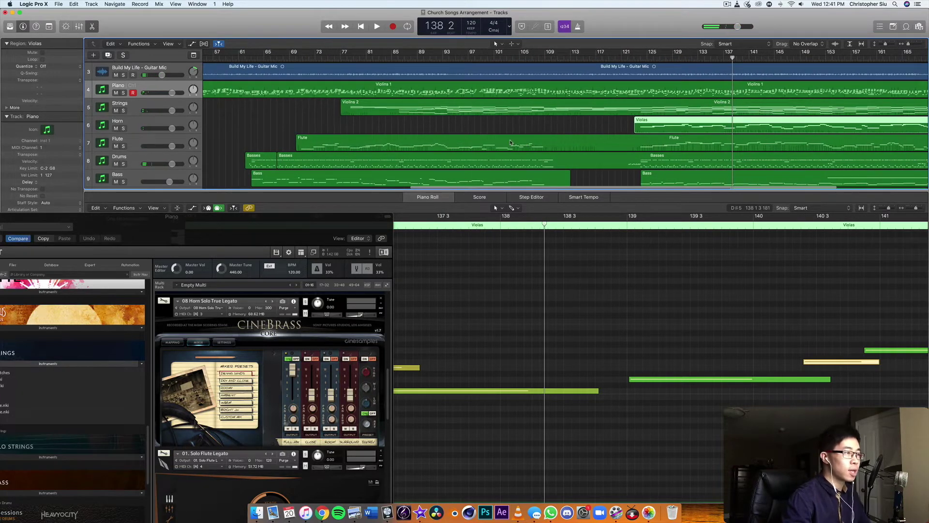
scroll(511, 142, down, 2)
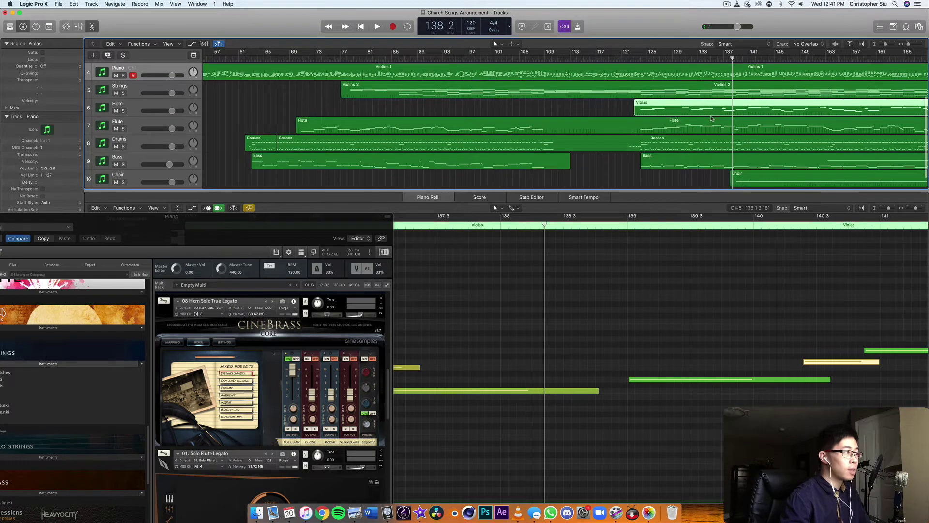
Show the Drums track's Basses region notes in the piano roll
click(439, 144)
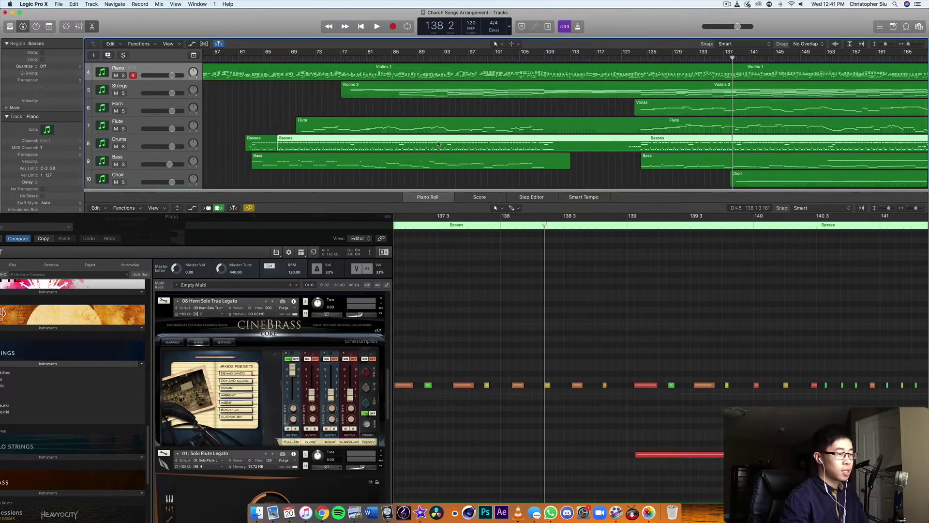
scroll(627, 307, down, 3)
scroll(623, 304, right, 3)
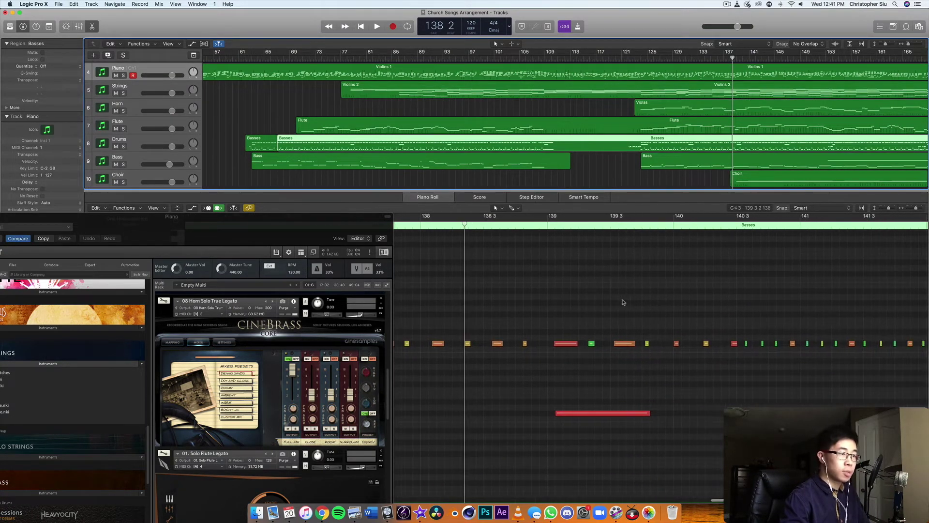
Scroll the Kontakt multi-rack to Fender Precision Bass and Mixed Choir Sustains Uuh, then lower the window
drag(307, 233, 356, 164)
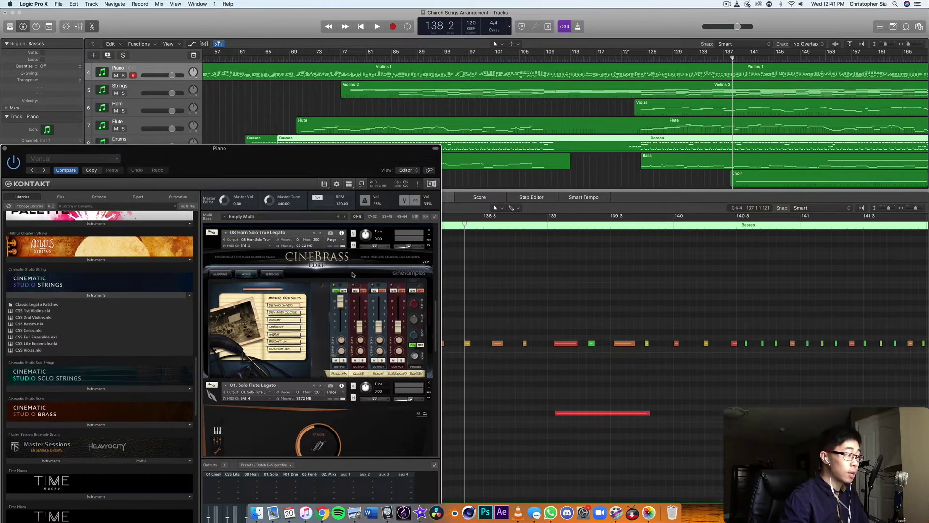
scroll(352, 275, down, 10)
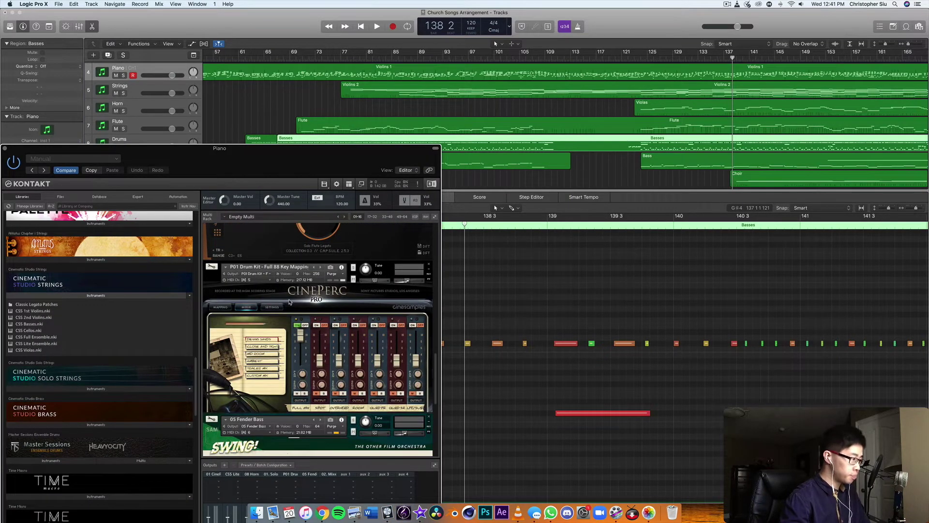
scroll(300, 295, down, 1)
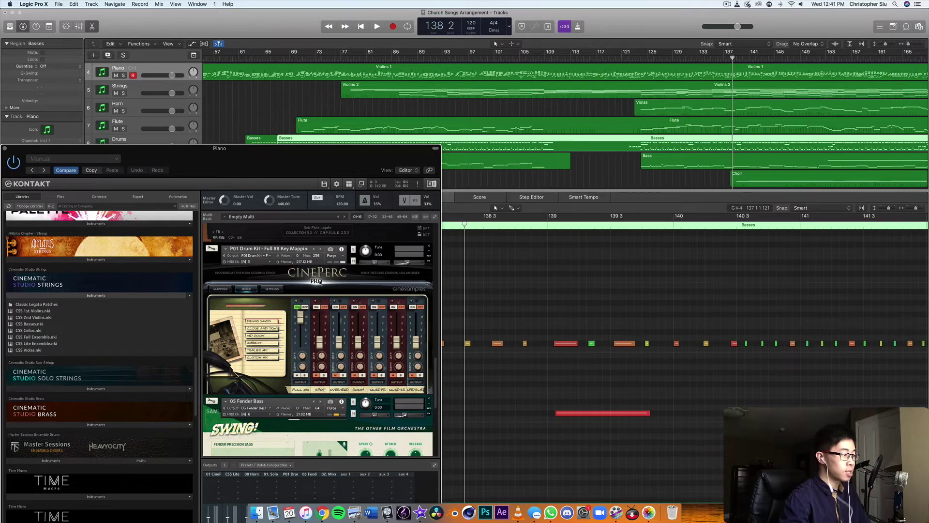
scroll(320, 284, down, 6)
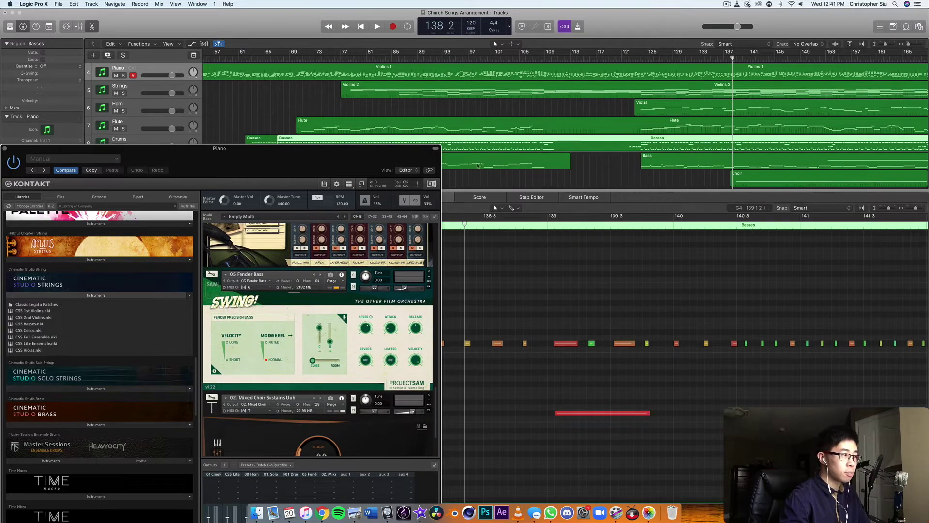
drag(344, 165, 382, 279)
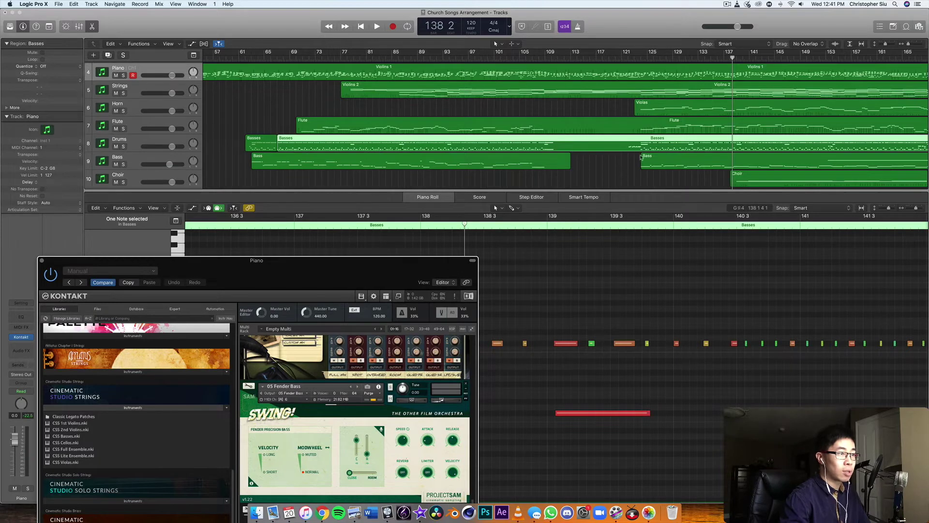
scroll(655, 160, right, 5)
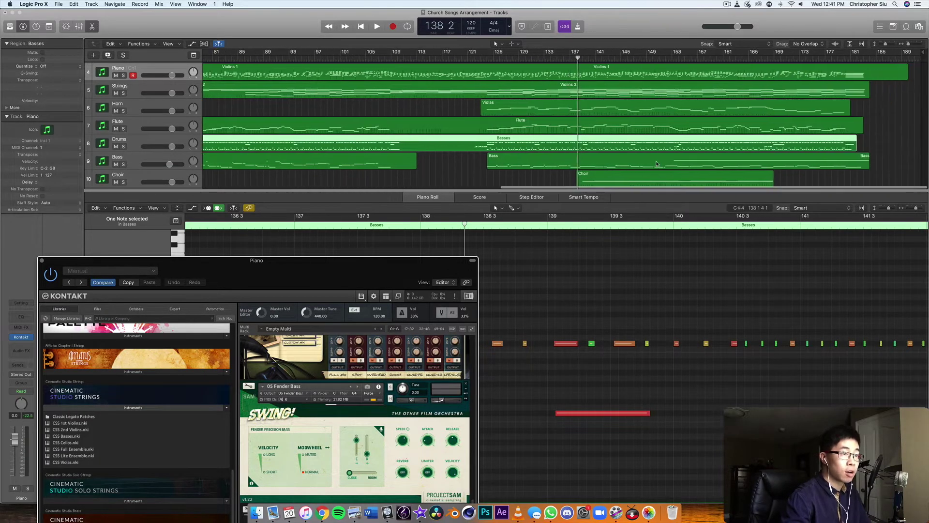
scroll(649, 159, left, 2)
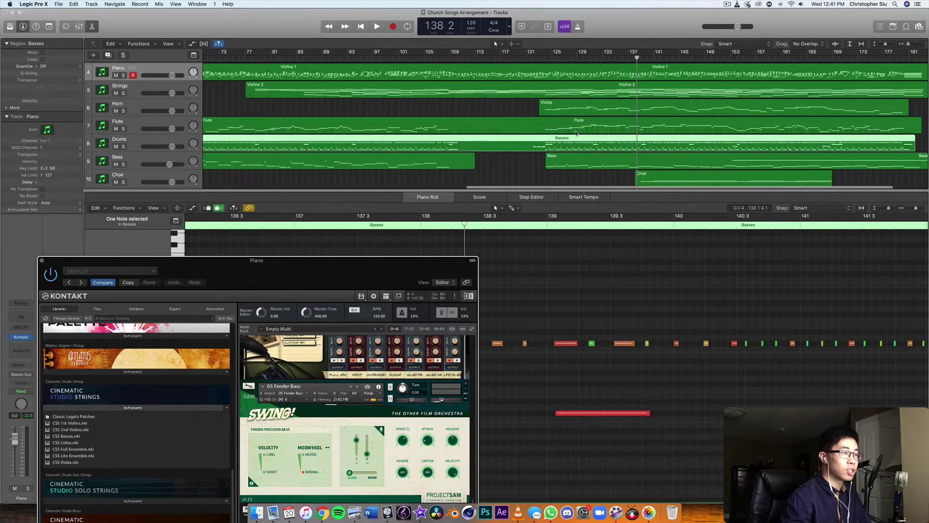
scroll(581, 135, down, 2)
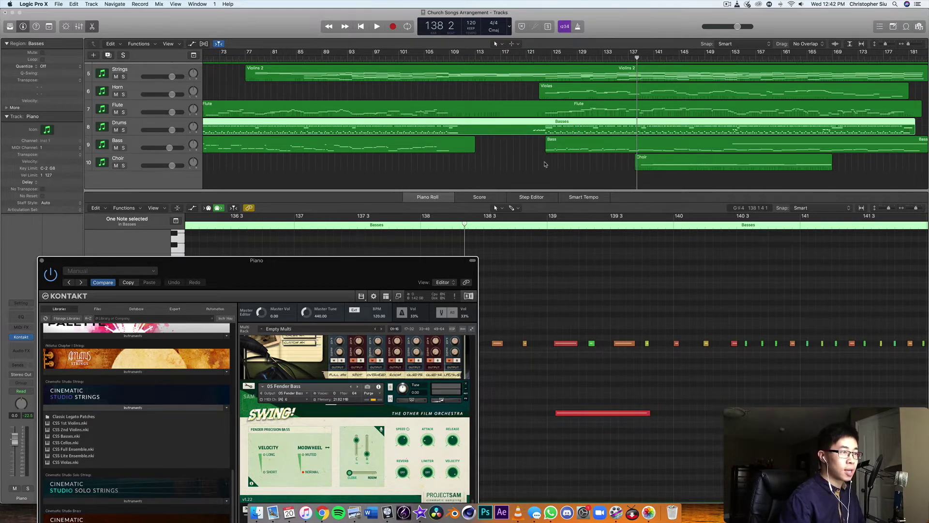
scroll(544, 165, right, 5)
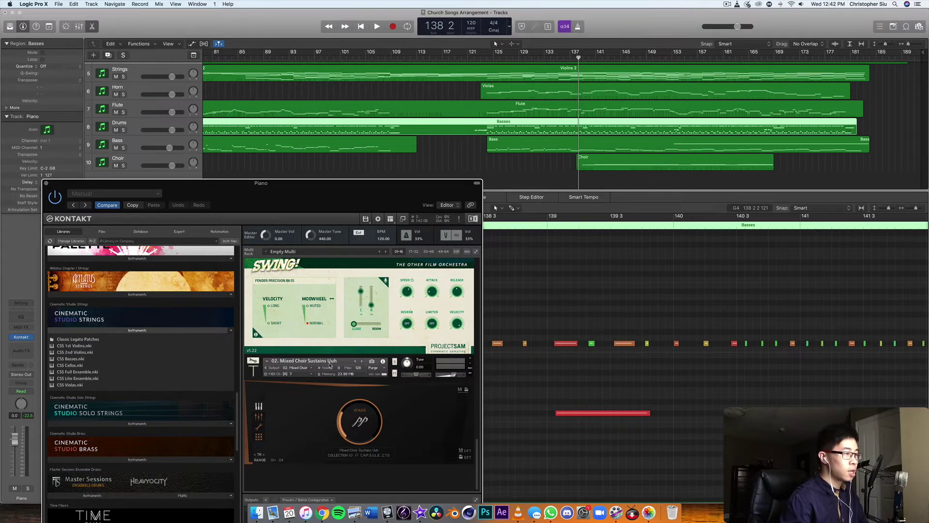
Audition the Choir track soloed, then unsolo it and stop at bar 143 beat 4
click(123, 165)
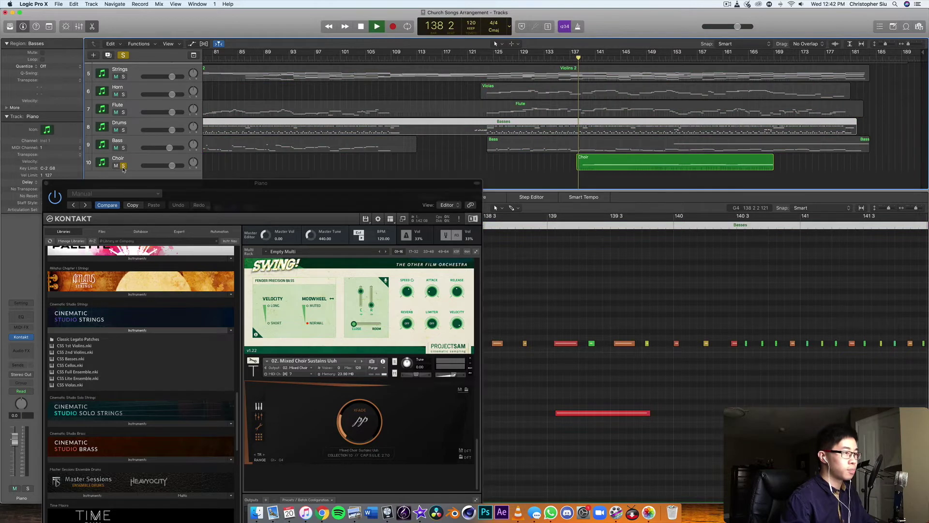
key(space)
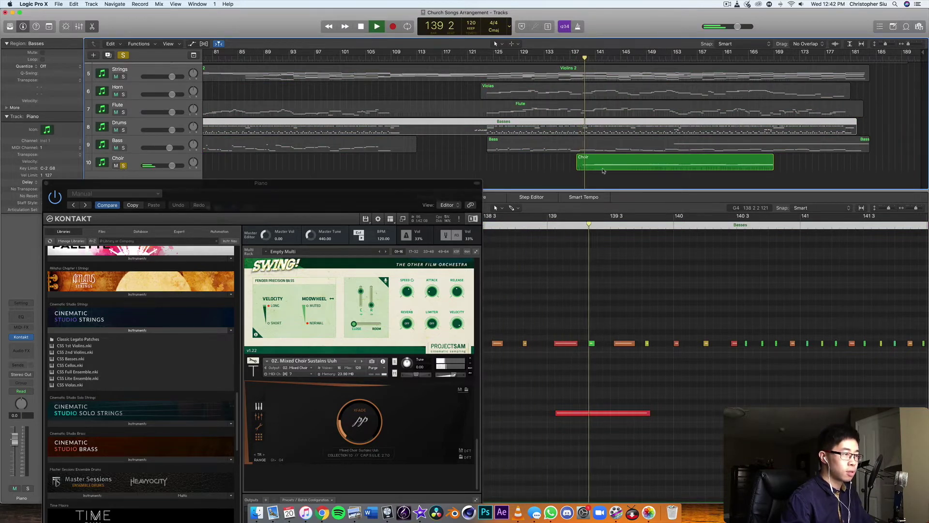
click(668, 162)
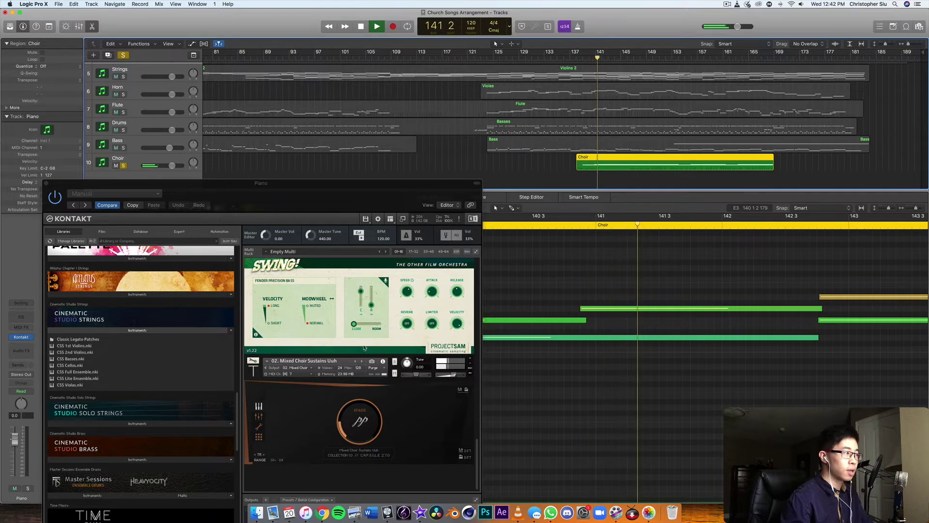
click(123, 165)
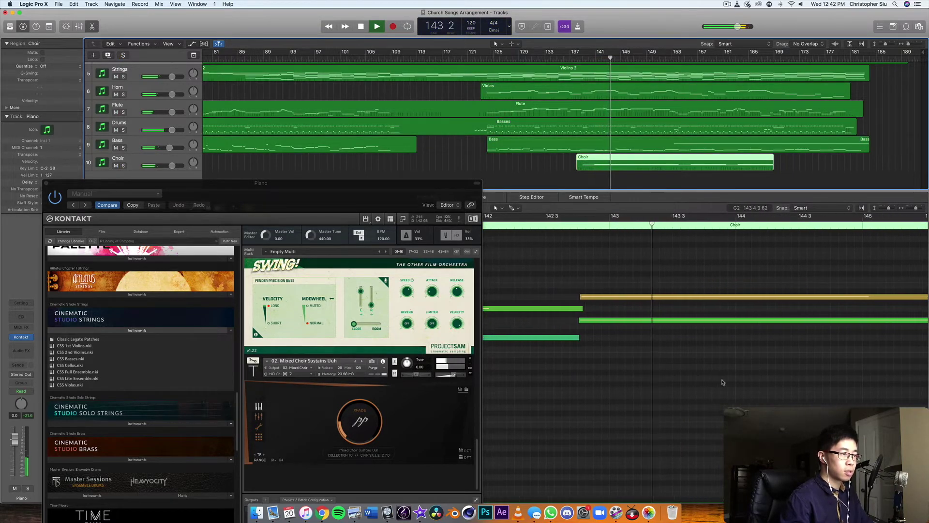
key(space)
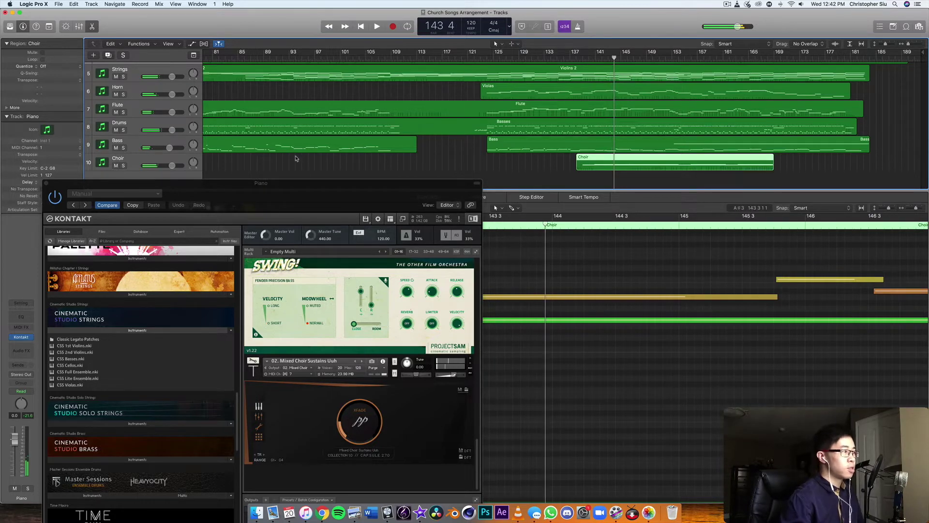
Reopen the mixer below the tracks and move the Kontakt window off to the right
drag(306, 185, 311, 219)
scroll(400, 142, left, 3)
scroll(400, 142, left, 2)
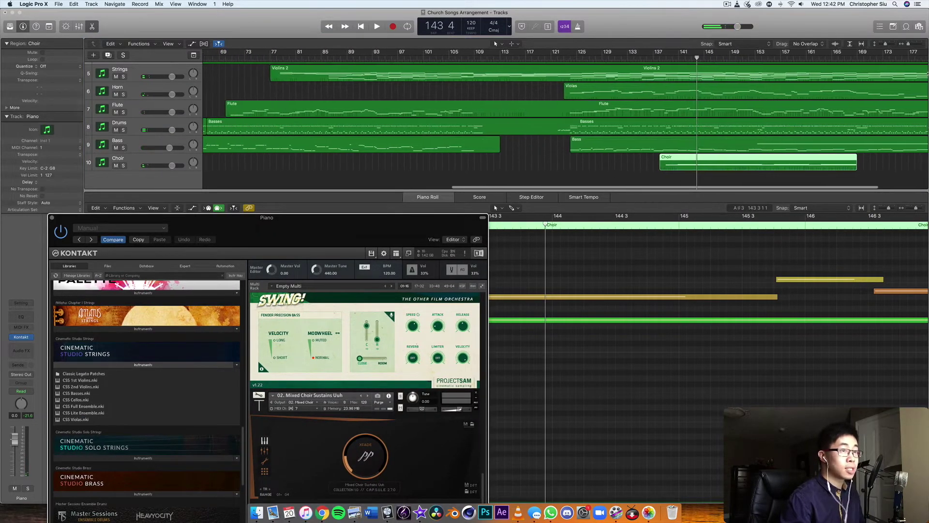
click(909, 46)
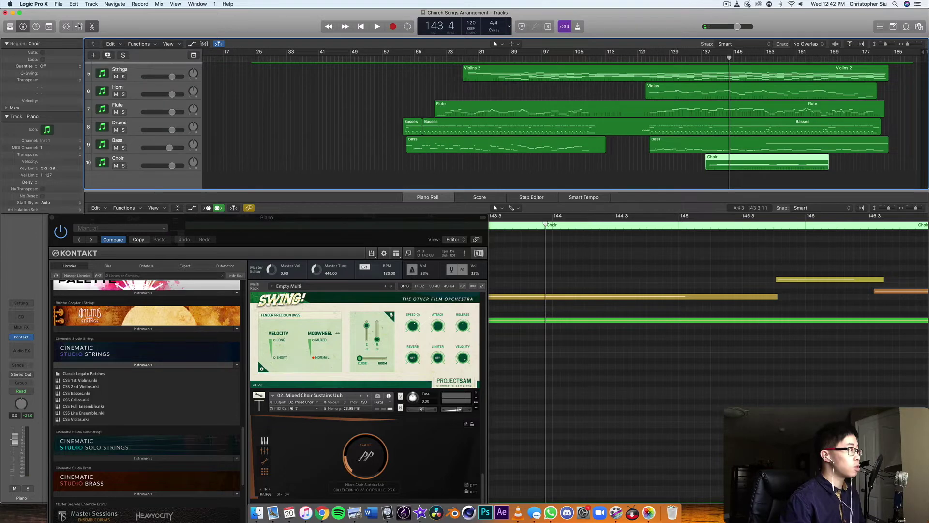
click(84, 28)
drag(375, 229, 715, 159)
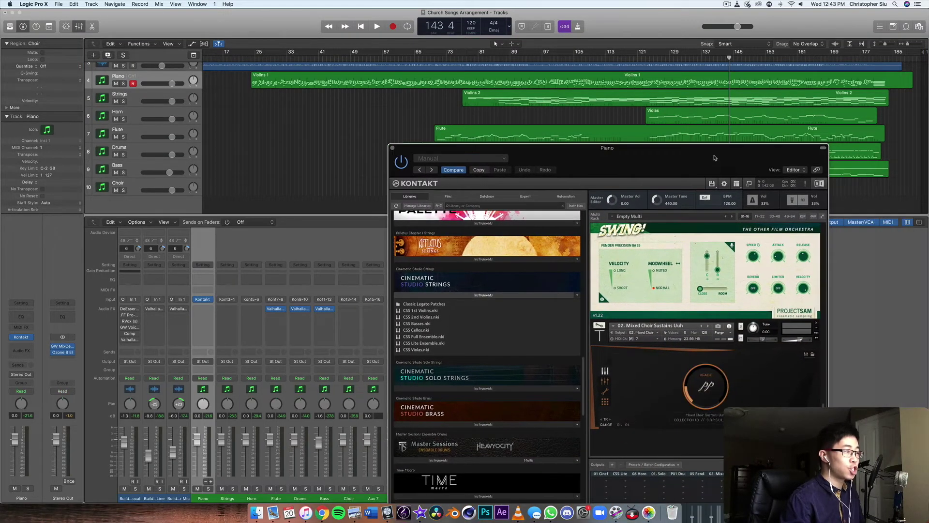
Close the Kontakt Piano window and review the Build My Life track list
click(393, 149)
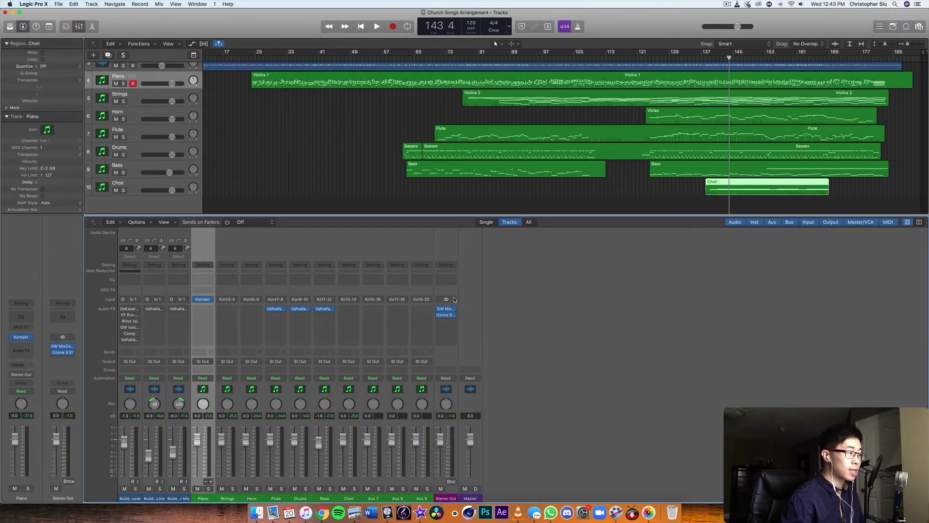
scroll(513, 160, up, 3)
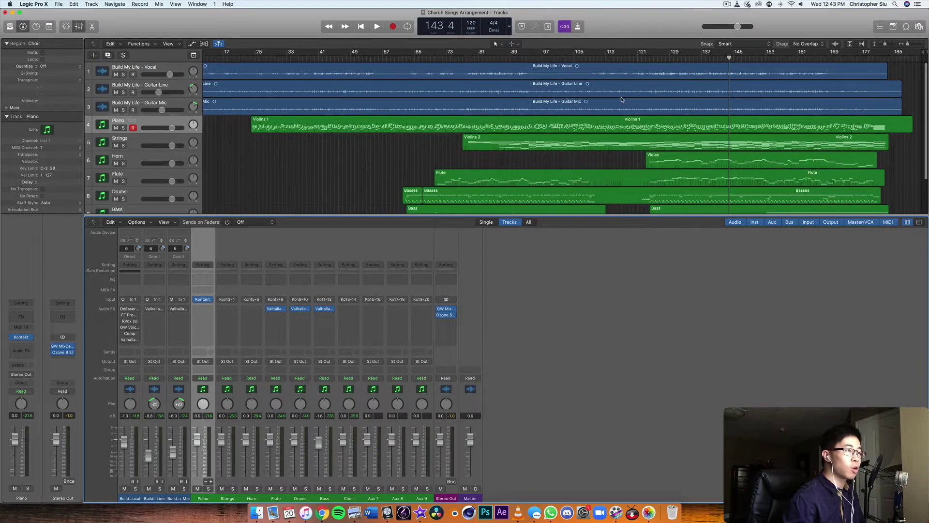
scroll(612, 97, down, 2)
scroll(650, 151, up, 2)
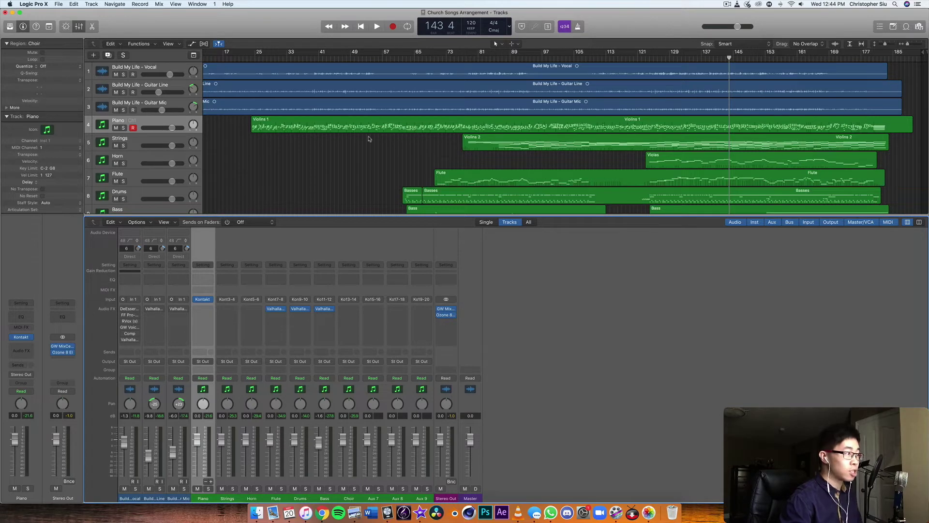
scroll(293, 92, left, 2)
scroll(292, 92, left, 3)
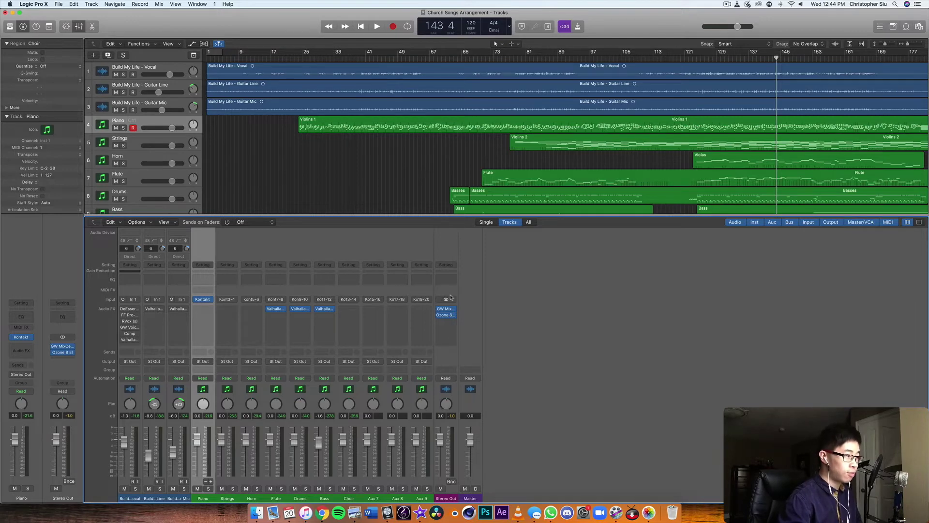
Open the Stereo Out's GW MixCentric plugin window and centre it
click(445, 293)
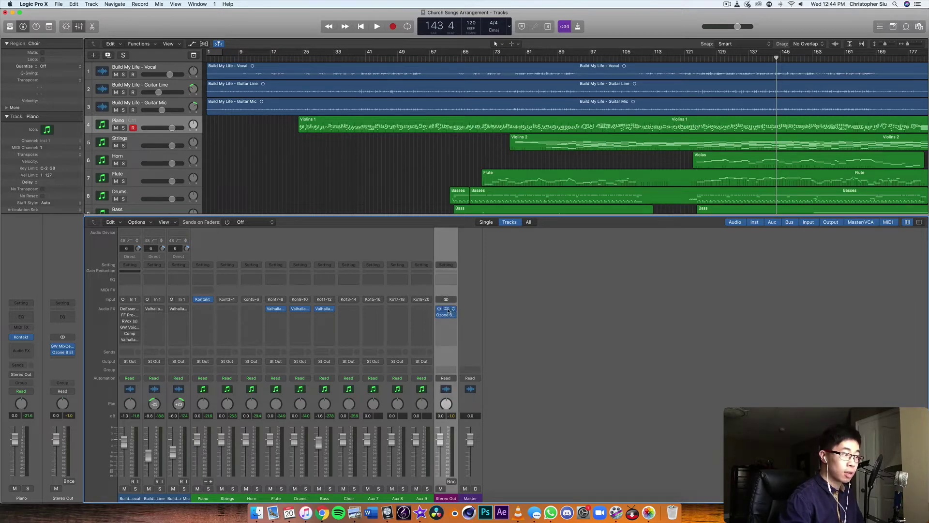
click(448, 310)
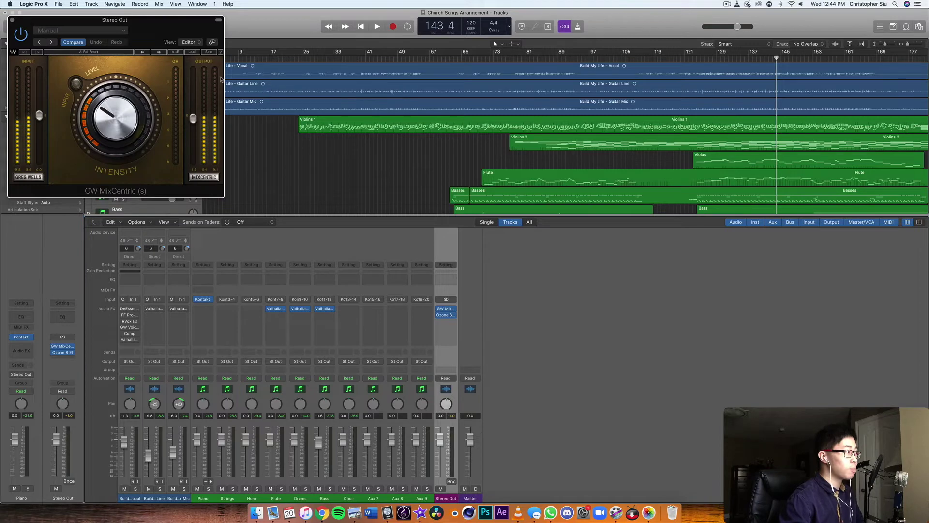
drag(152, 27, 498, 130)
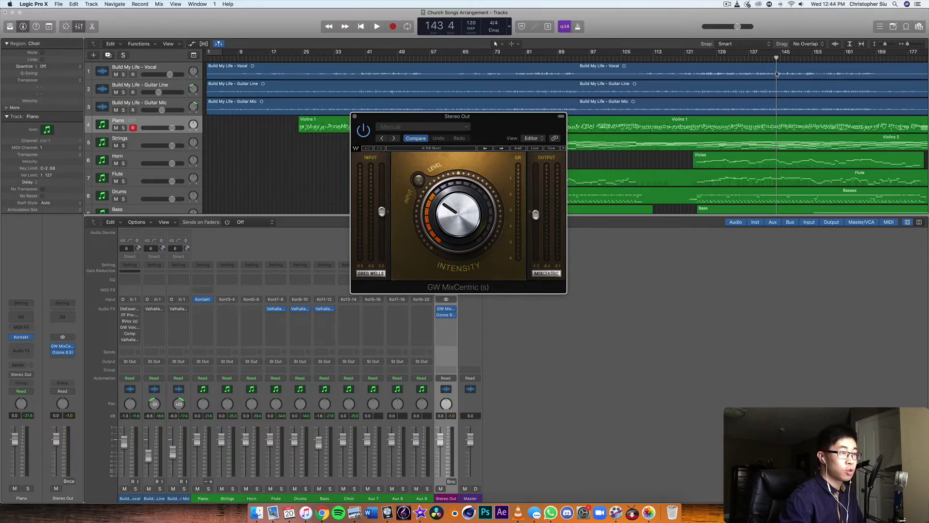
Re-enable Ozone 8 and play from bar 123, A/B-bypassing GW MixCentric
click(693, 57)
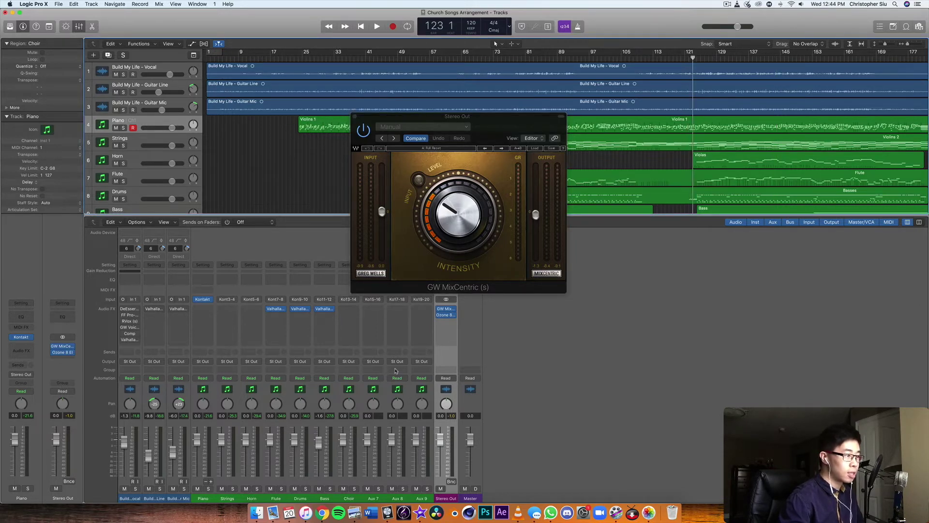
mouse_move(441, 316)
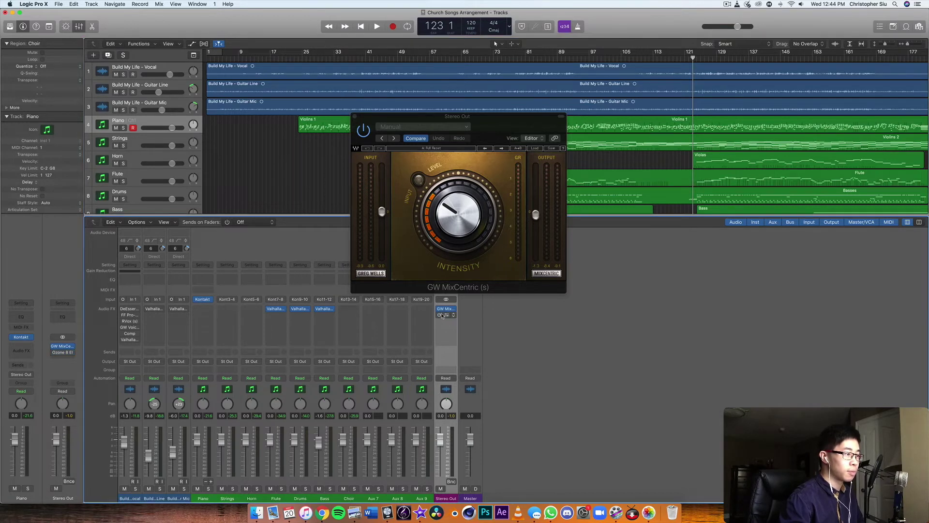
click(440, 316)
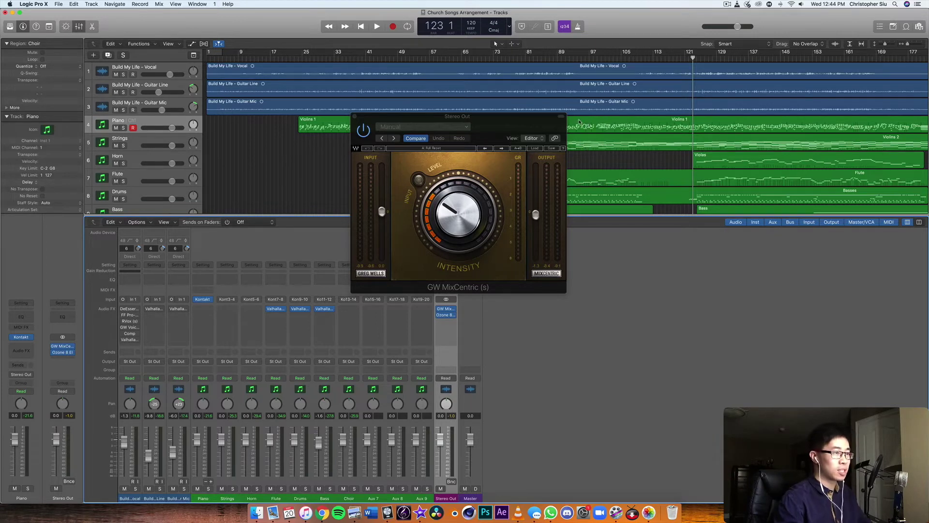
click(363, 131)
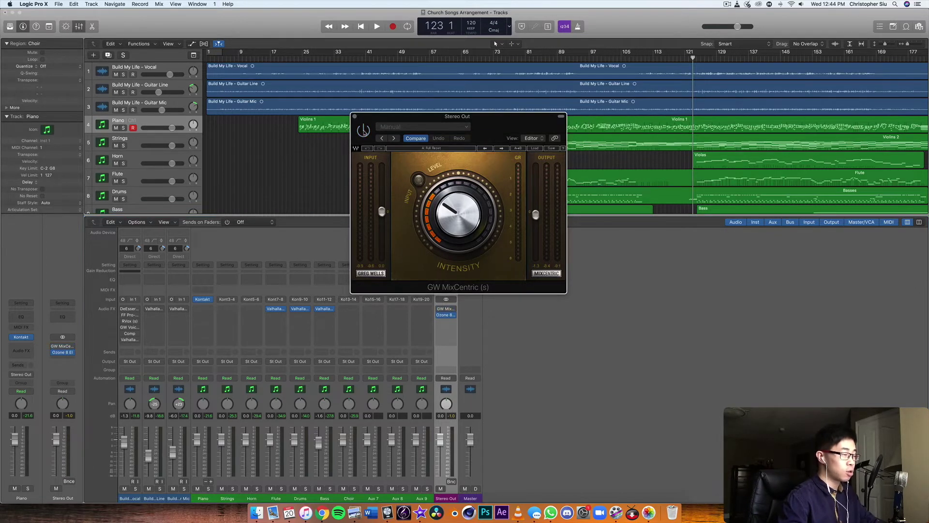
key(space)
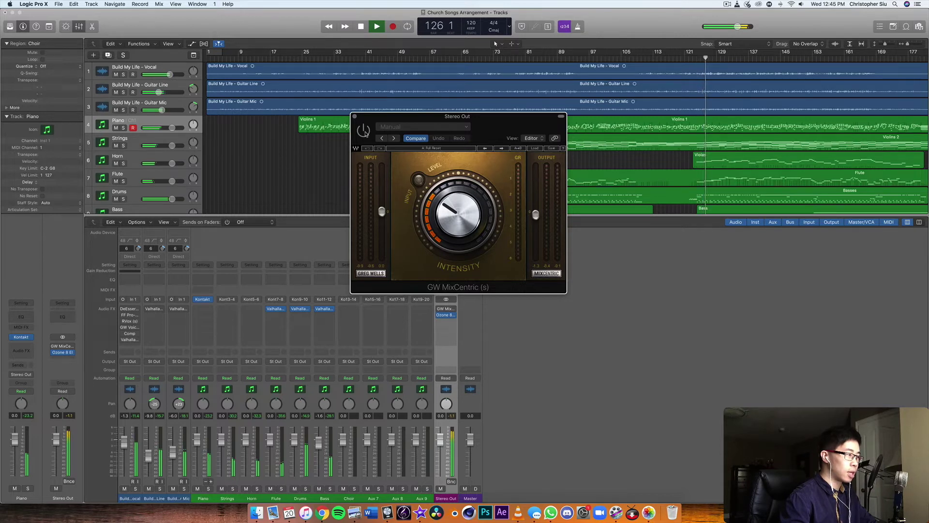
click(364, 131)
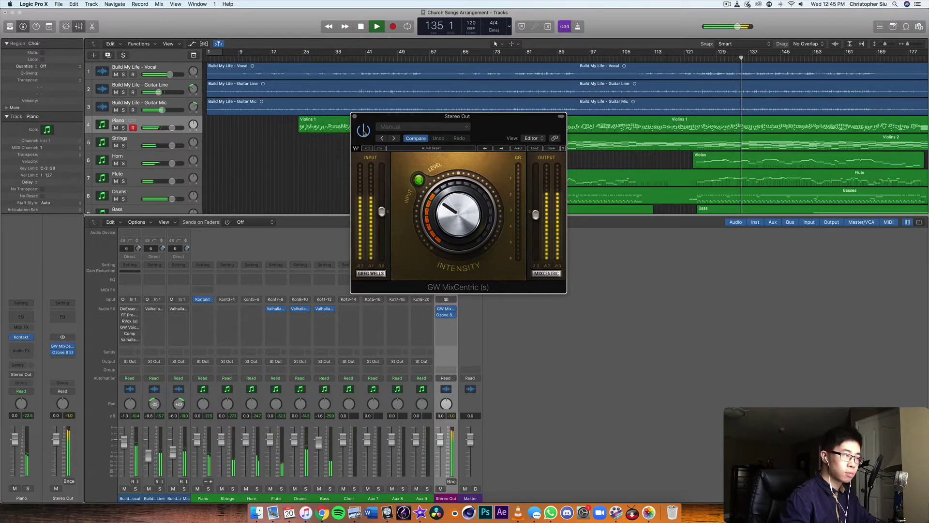
Stop playback at bar 135 beat 4 after auditioning the master bus through GW MixCentric
key(space)
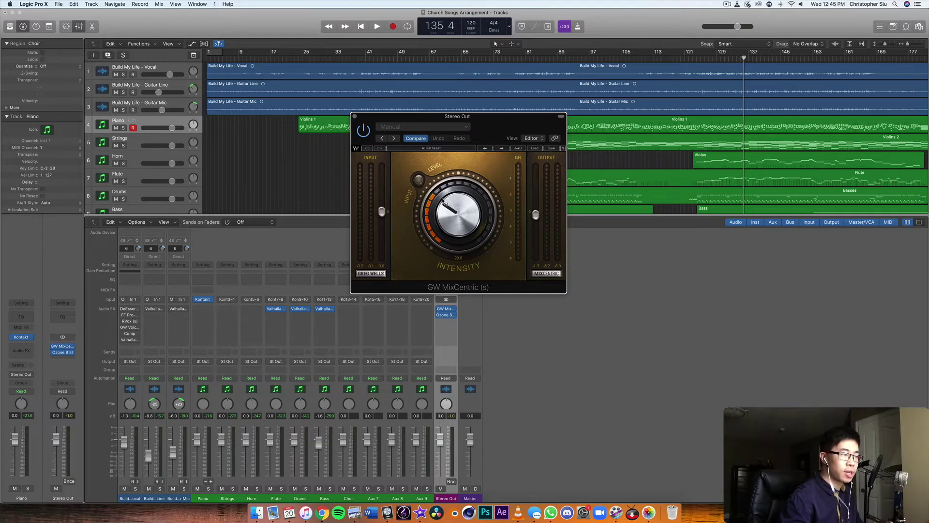
mouse_move(448, 315)
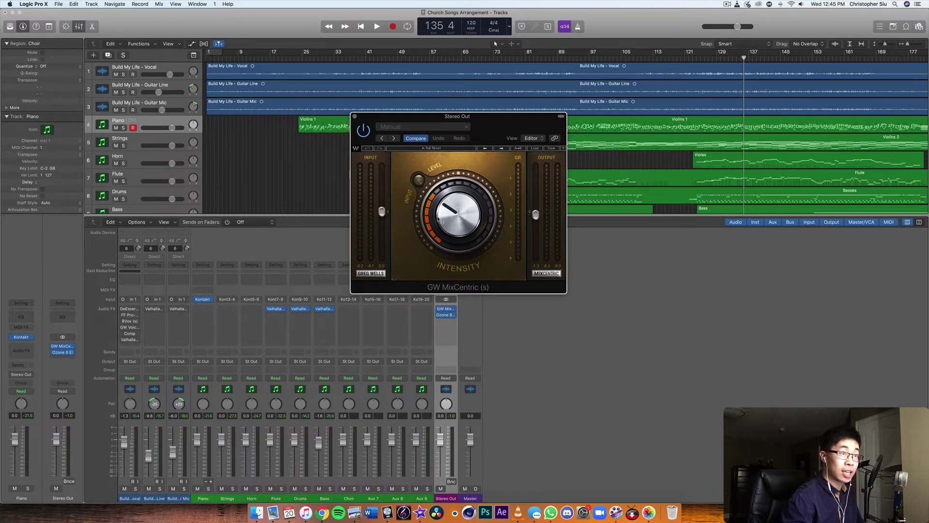
Close MixCentric, then review Ozone 8 Elements' Imager and Maximizer on Stereo Out and close it
click(354, 117)
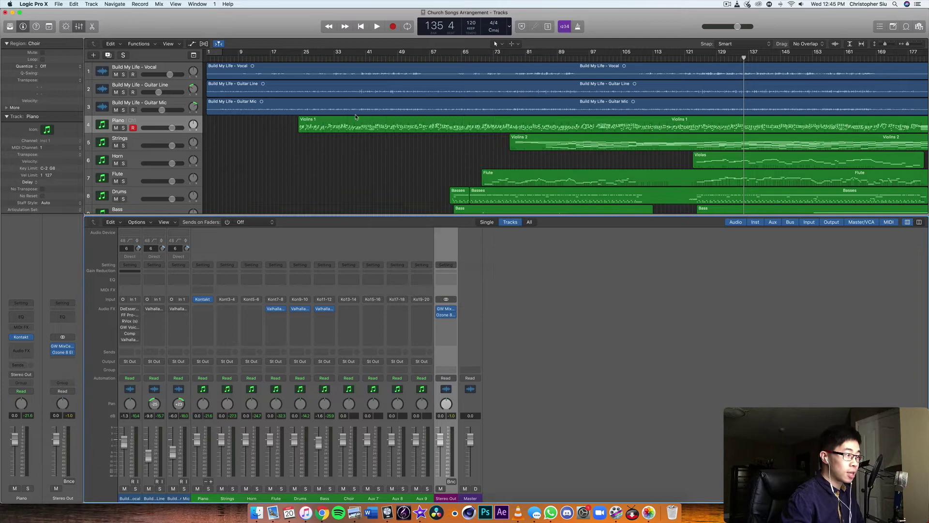
click(446, 320)
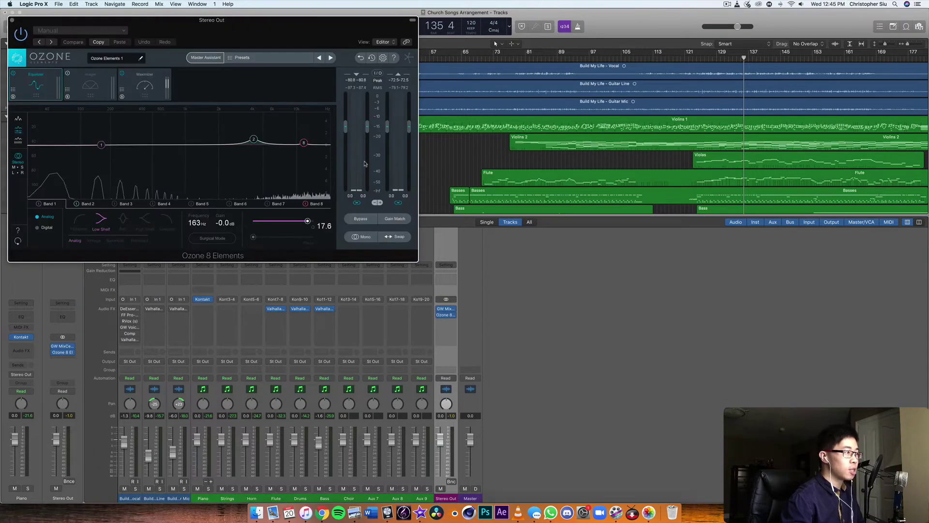
drag(294, 35, 571, 126)
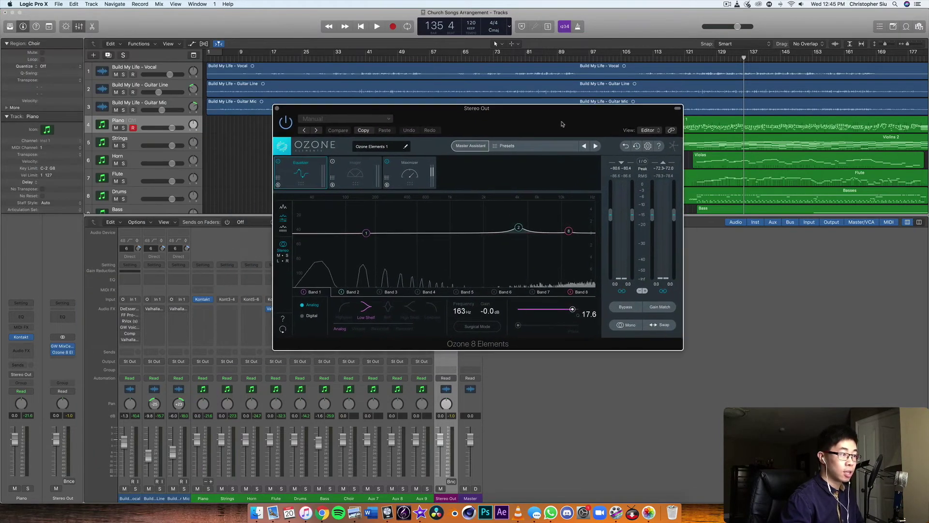
drag(498, 112, 482, 107)
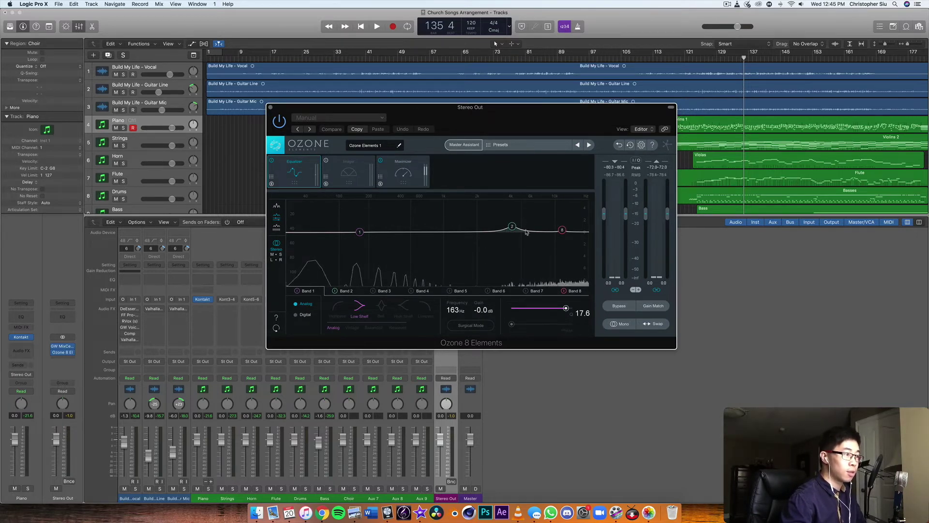
click(355, 178)
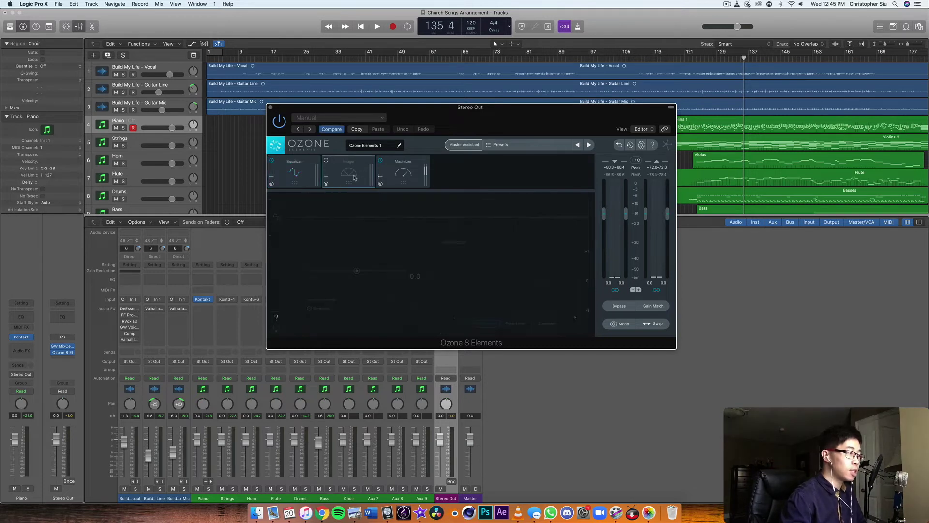
click(410, 174)
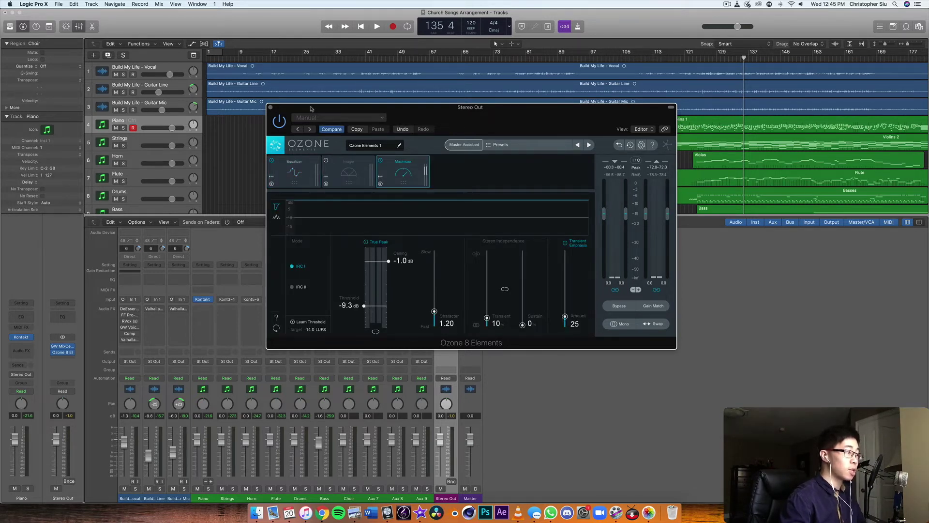
click(270, 107)
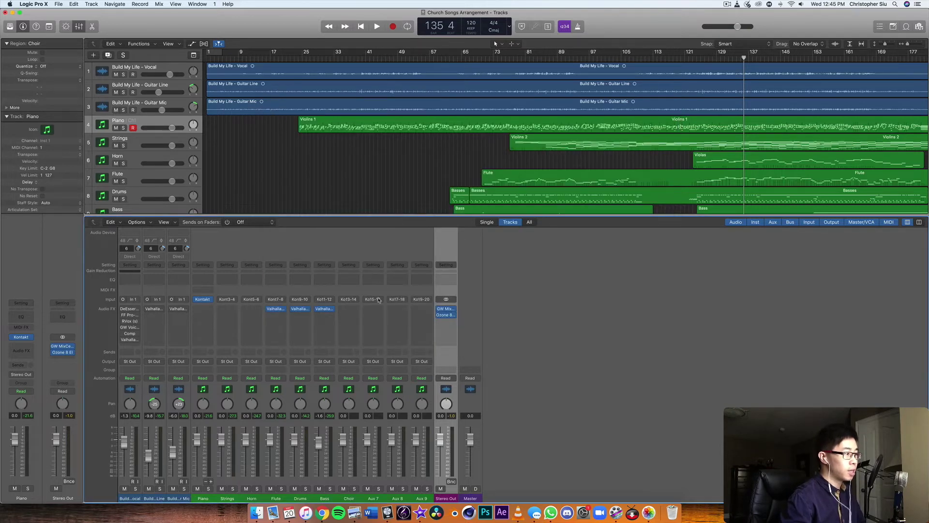
Enable the DeEsser and FF Pro-Q 2 on the Build My Life - Vocal channel and open the EQ
click(129, 287)
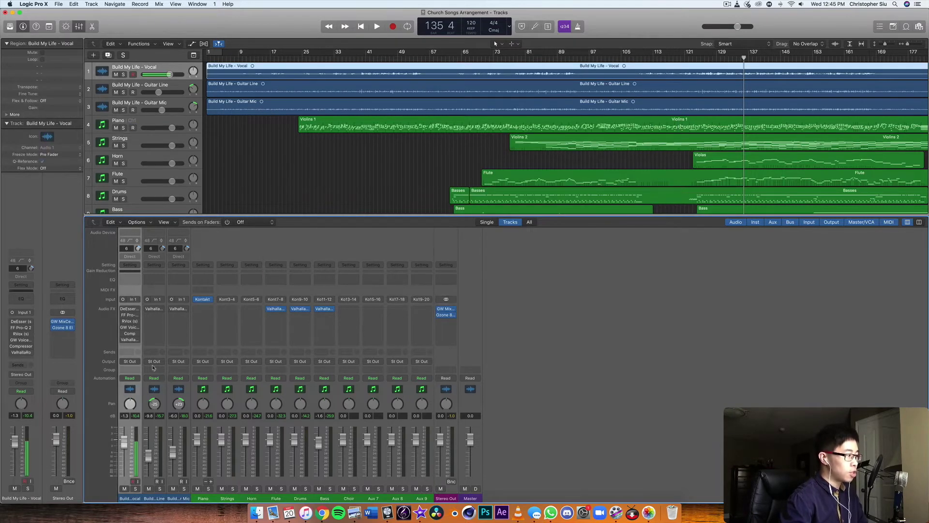
click(123, 309)
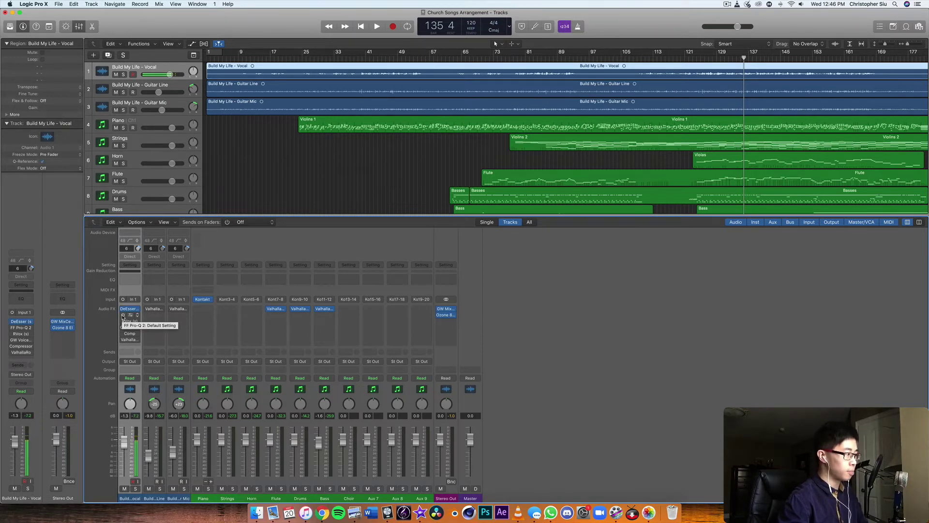
click(123, 315)
click(130, 315)
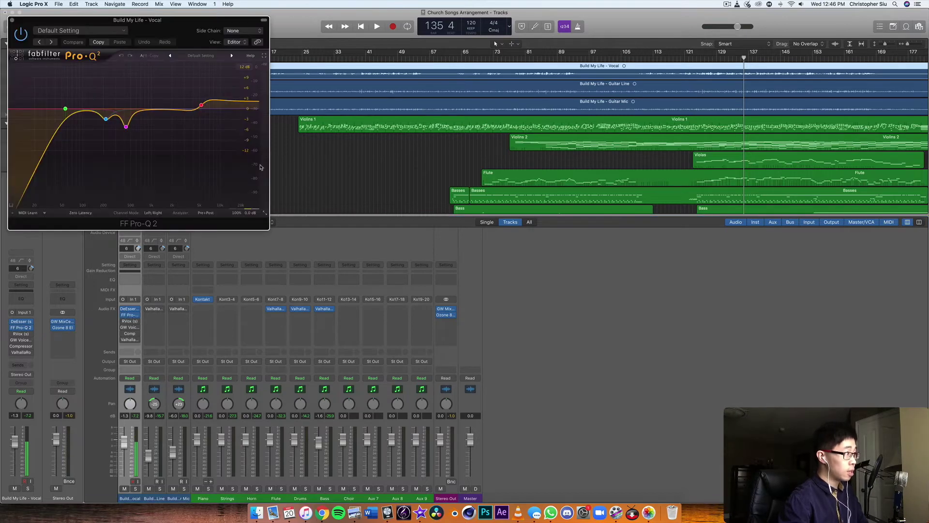
drag(192, 43, 505, 195)
Solo the vocal, play from near bar 30, and audition EQ bands at 56 Hz, 217 Hz and ~437 Hz
key(s)
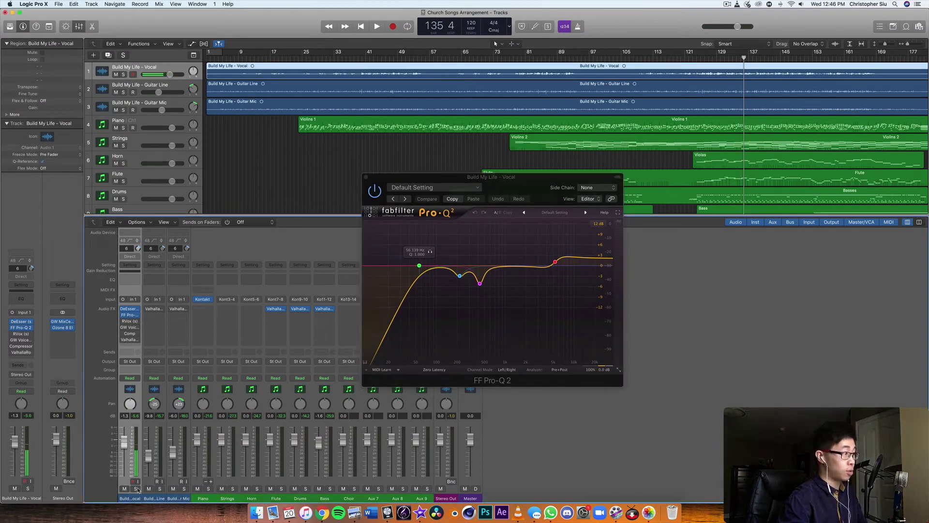
click(324, 56)
key(space)
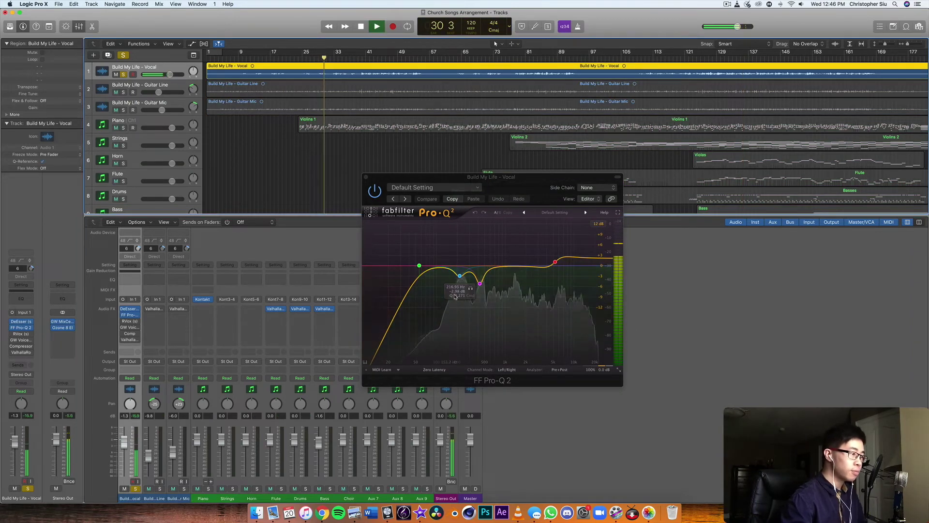
click(430, 252)
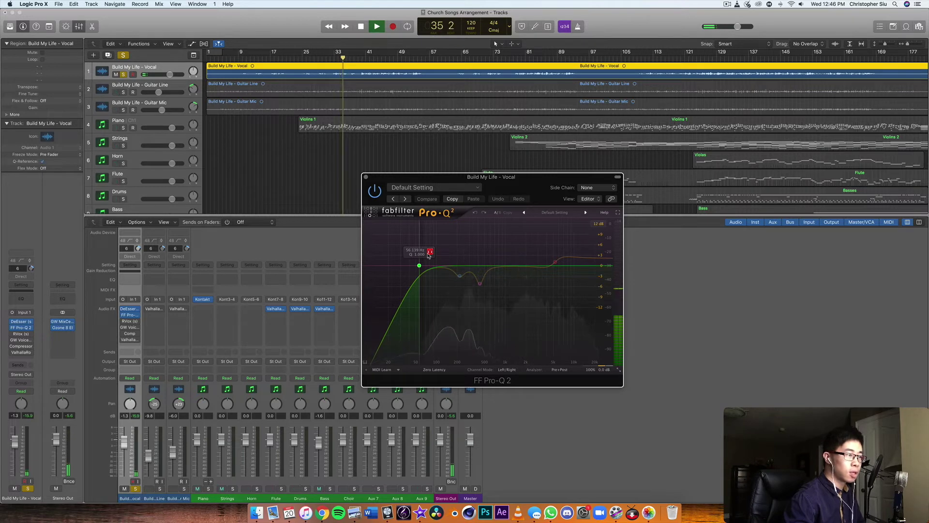
click(471, 288)
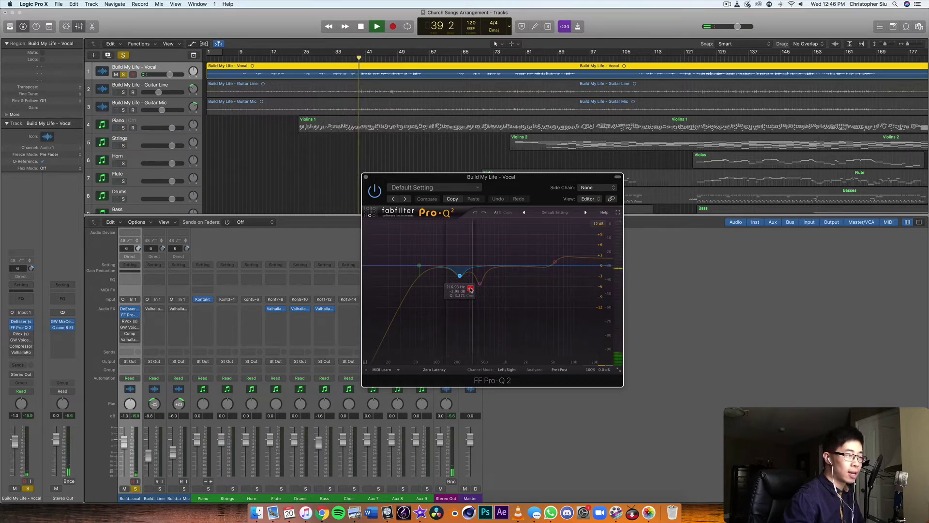
click(491, 297)
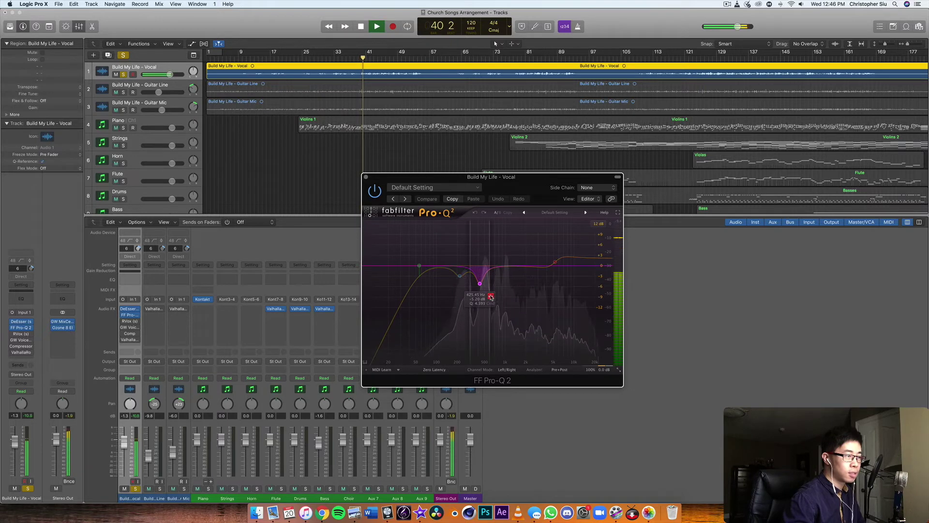
drag(491, 297, 493, 298)
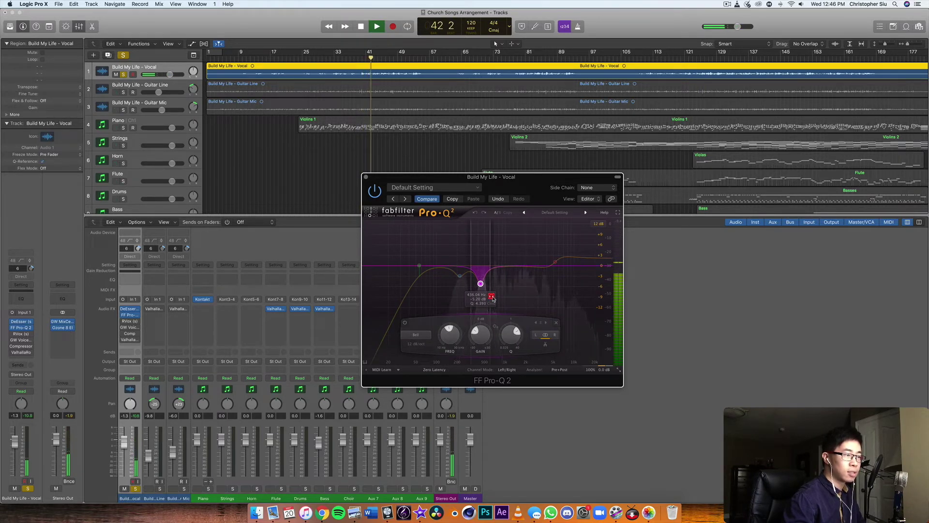
drag(493, 299, 494, 299)
click(556, 262)
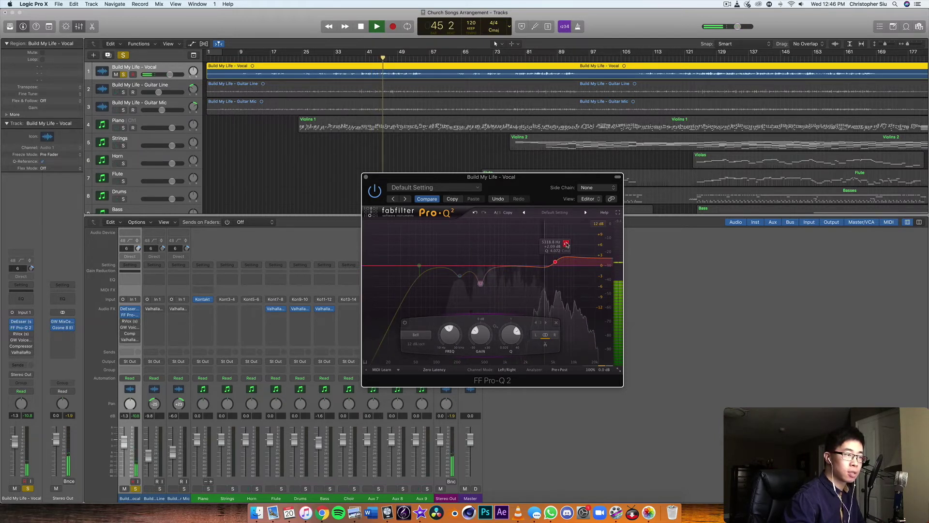
Switch the Pro-Q 2 EQ on, stop playback and close its window
click(374, 191)
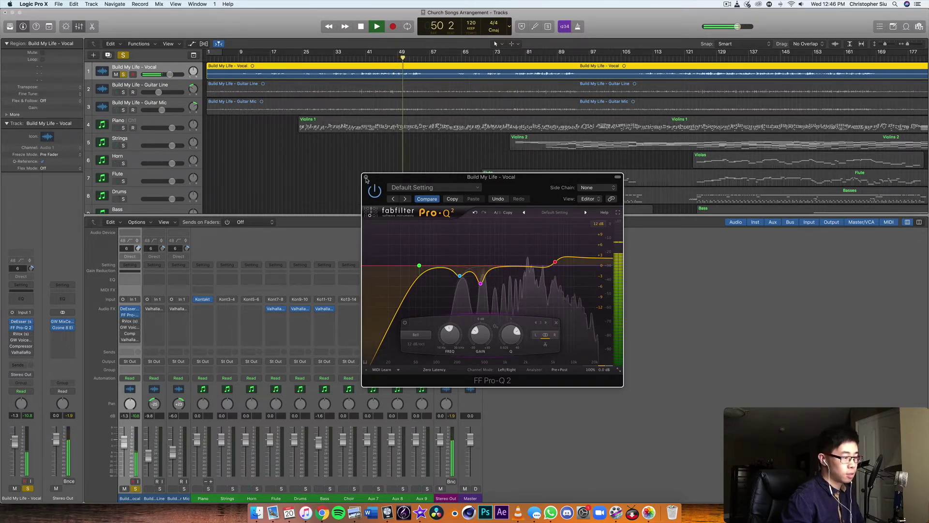
key(space)
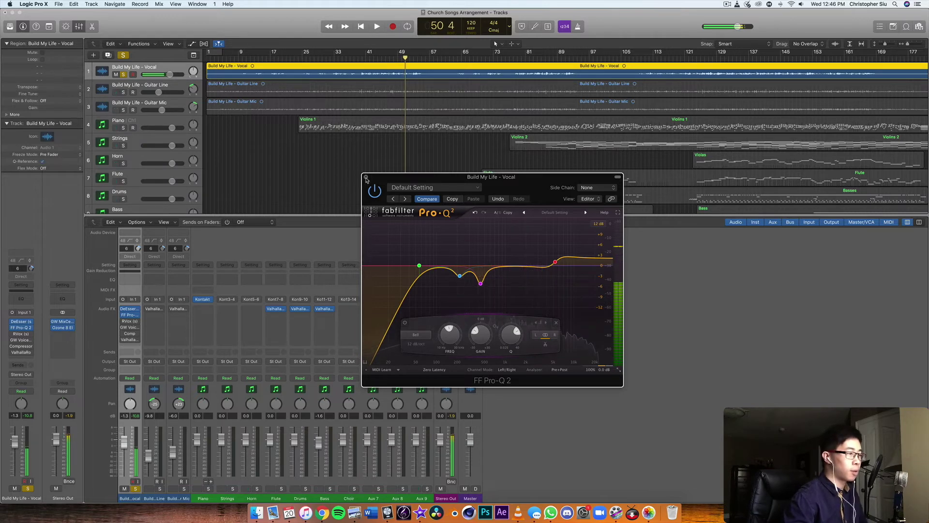
click(367, 179)
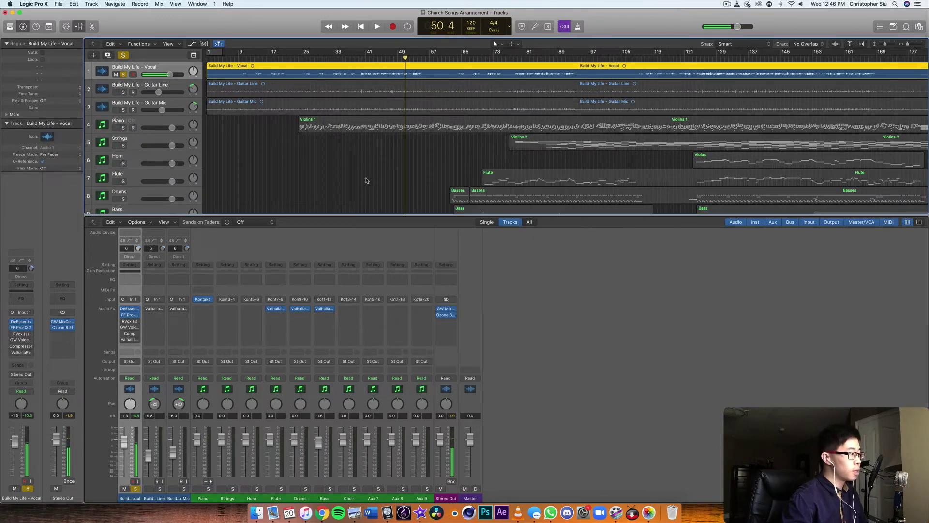
Open the vocal's RVox compressor over the mixer and enlarge track heights so the vocal fills the area
click(129, 322)
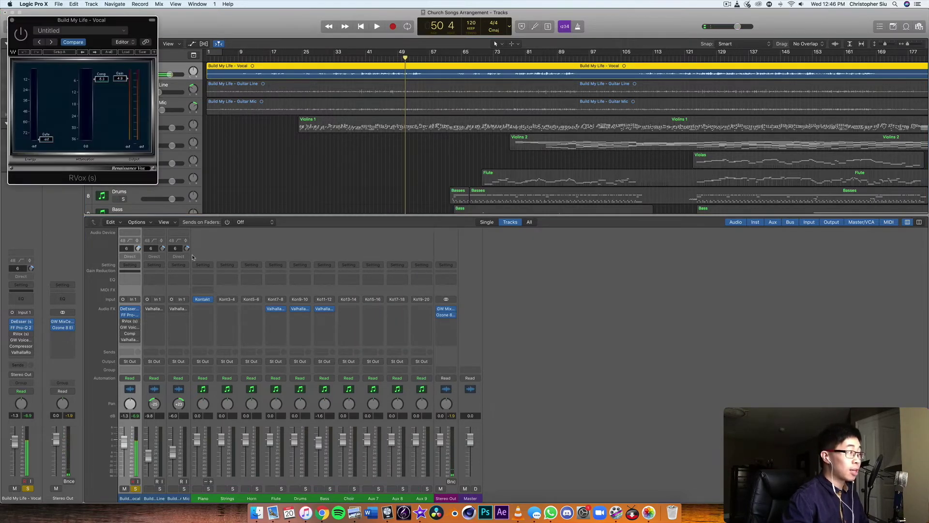
drag(103, 20, 293, 194)
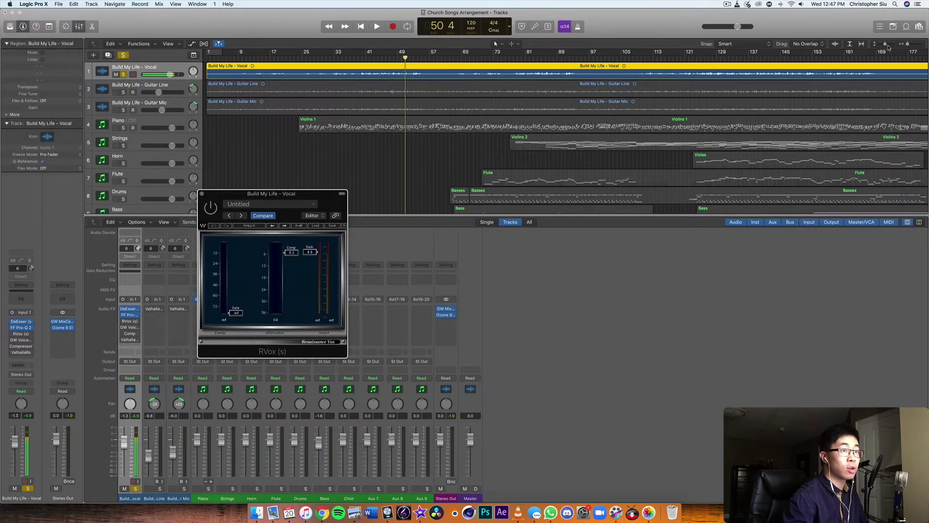
drag(889, 47, 894, 47)
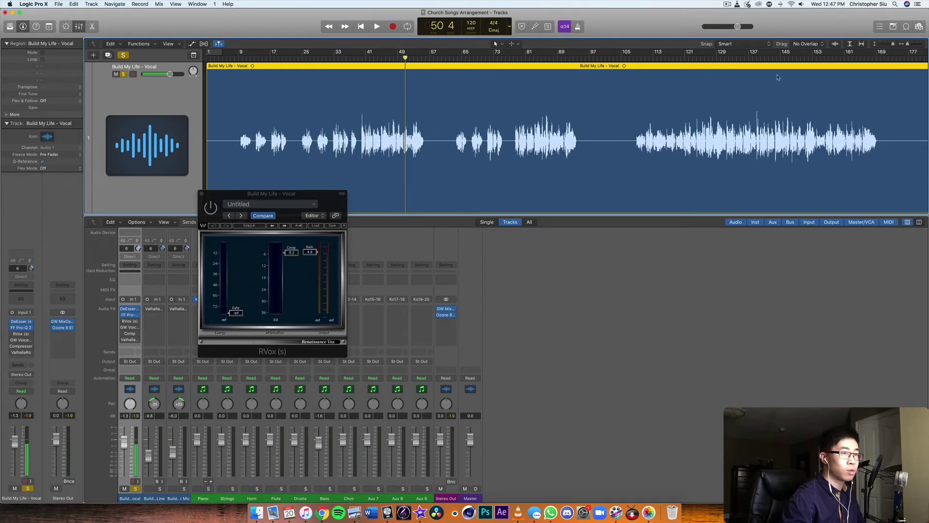
scroll(912, 45, up, 5)
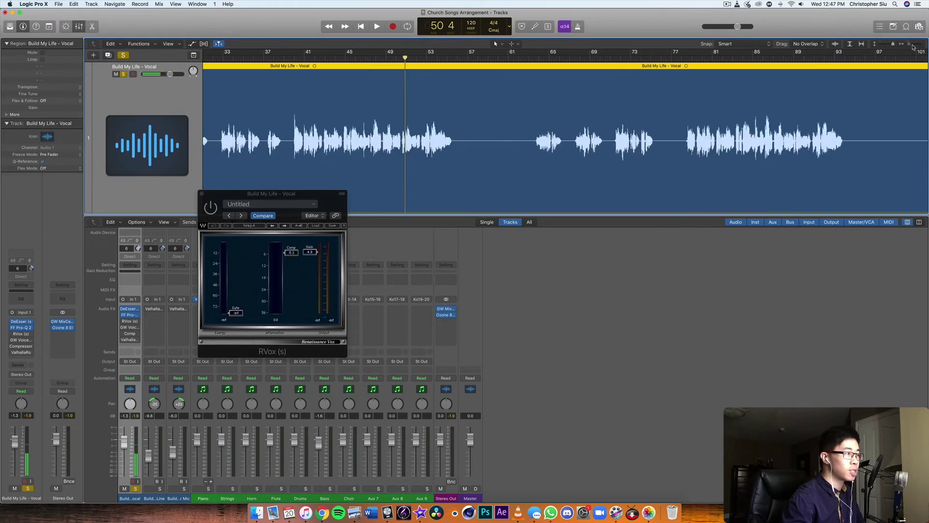
scroll(913, 47, down, 1)
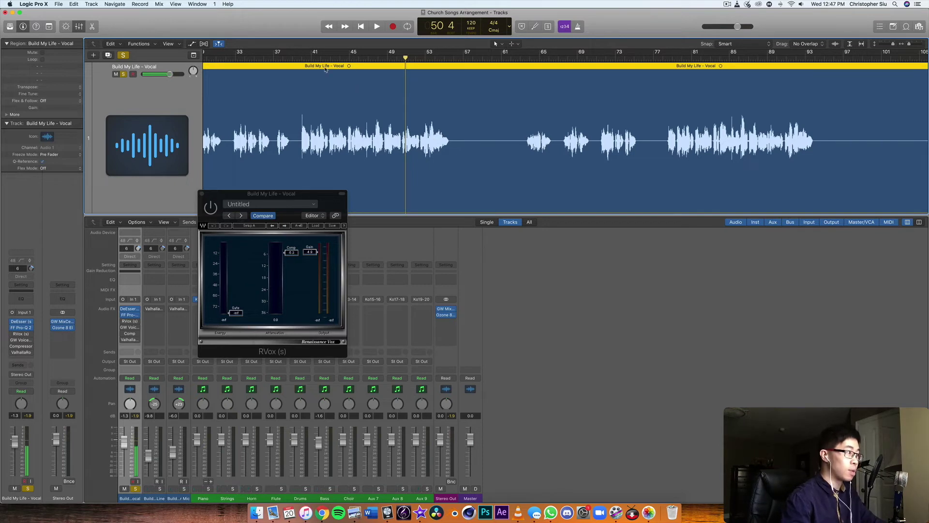
key(space)
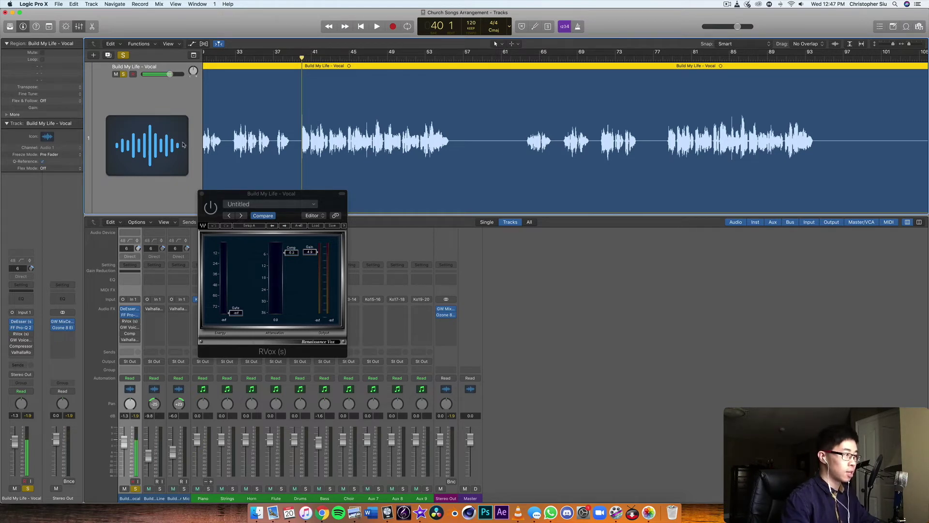
key(space)
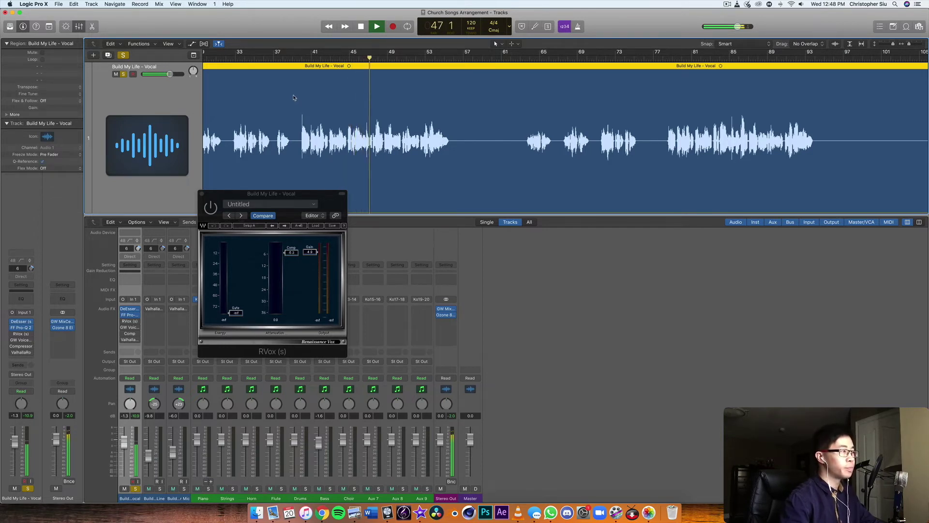
click(298, 59)
key(space)
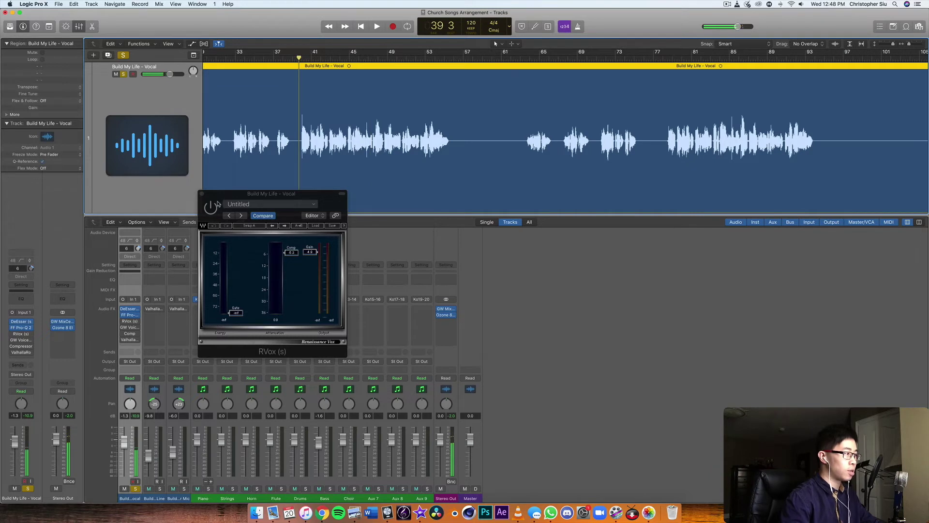
key(space)
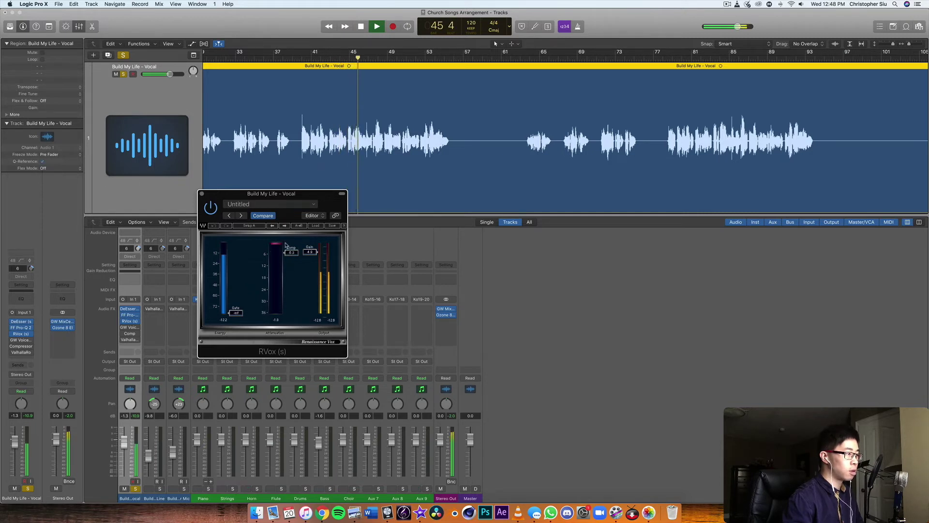
Adjust the RVox compression and raise its output gain to about -4 while auditioning the vocal
drag(286, 245, 285, 246)
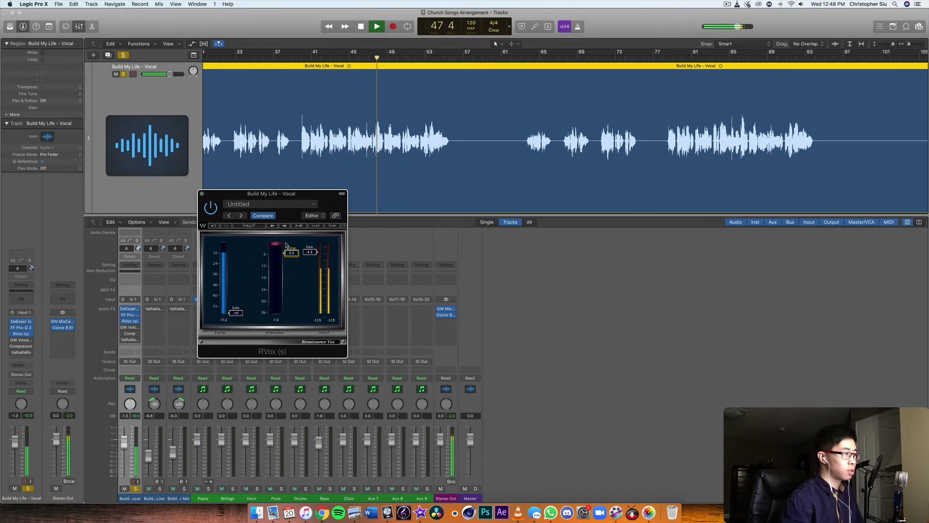
key(space)
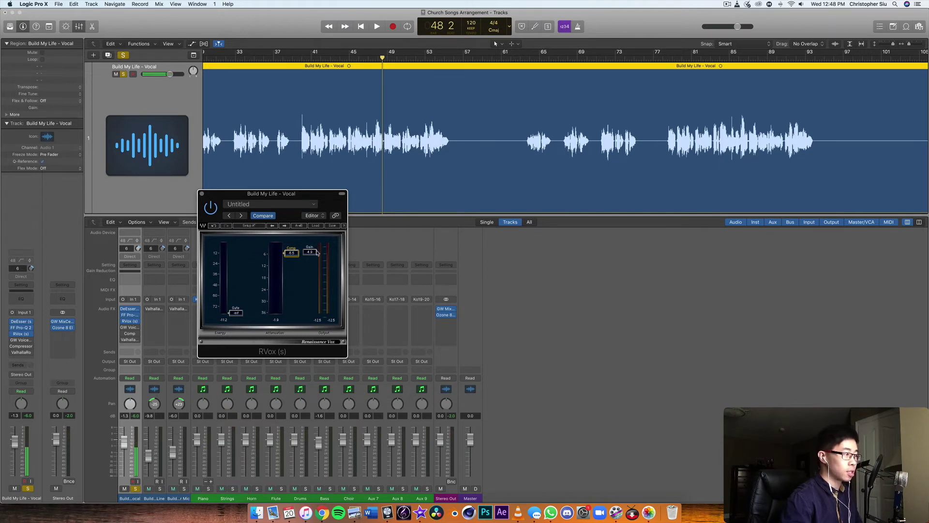
key(space)
mouse_move(315, 252)
mouse_down()
mouse_move(315, 281)
mouse_move(319, 268)
mouse_up()
key(space)
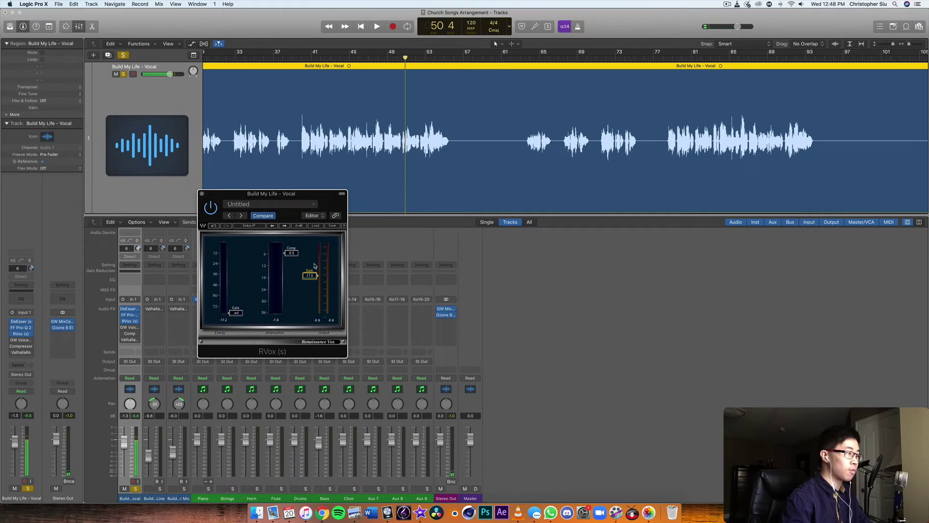
mouse_move(310, 275)
mouse_down()
mouse_move(310, 242)
mouse_move(310, 252)
mouse_up()
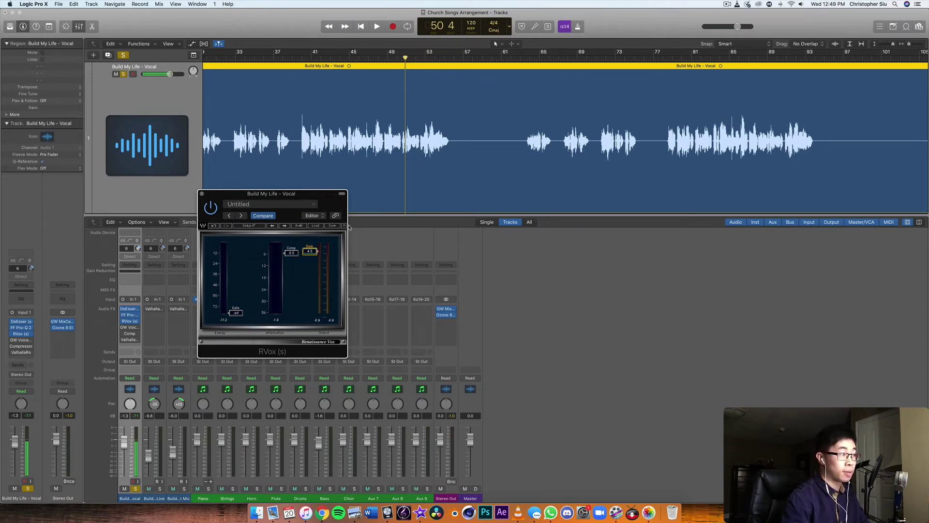
key(space)
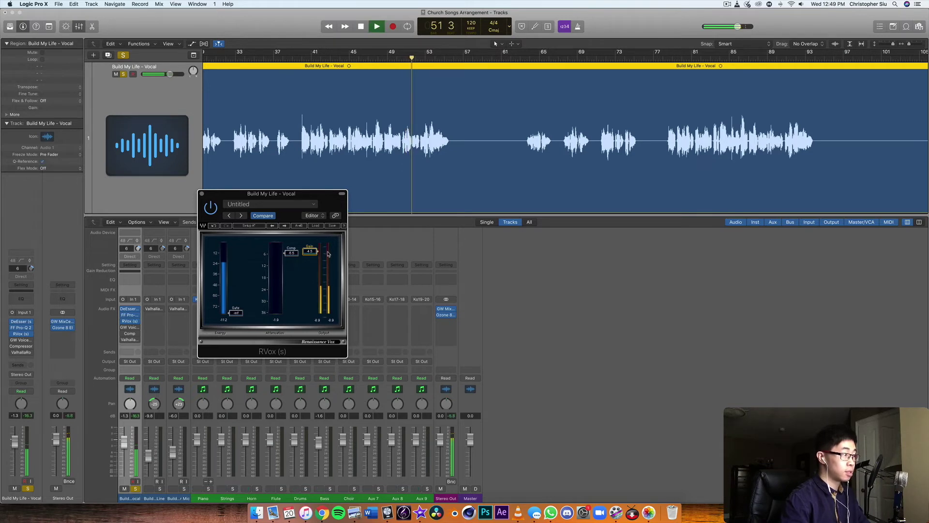
Stop playback, close RVox, and open the vocal's GW VoiceCentric window at screen centre
key(space)
click(202, 194)
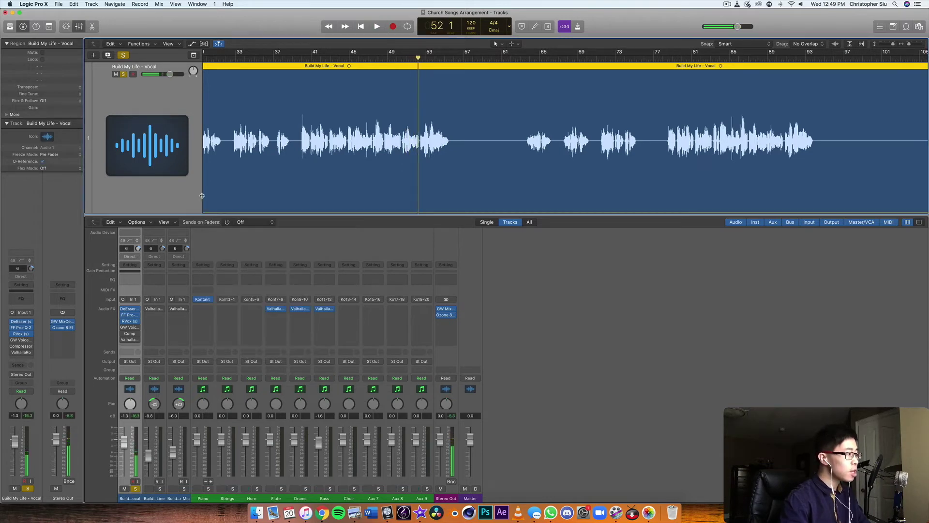
click(130, 328)
drag(162, 34, 451, 177)
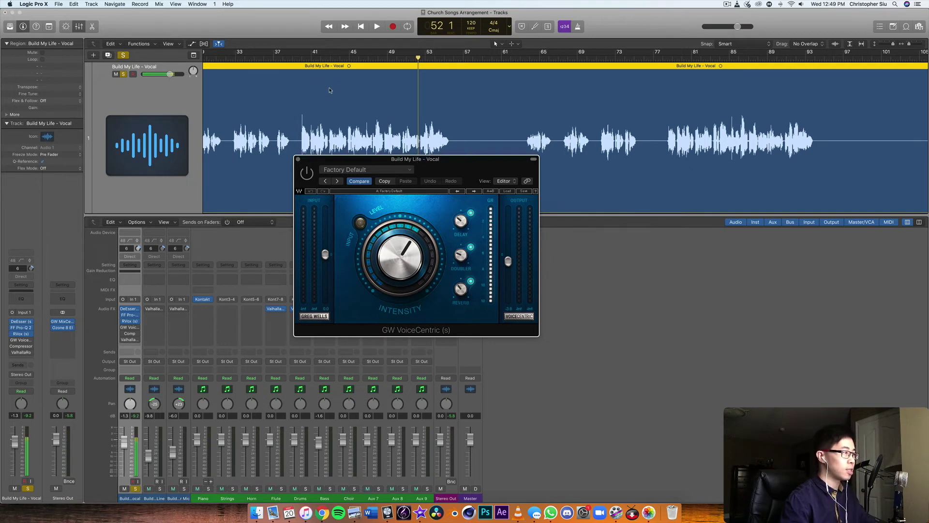
Play from bar 40 and activate the GW VoiceCentric plugin
click(300, 60)
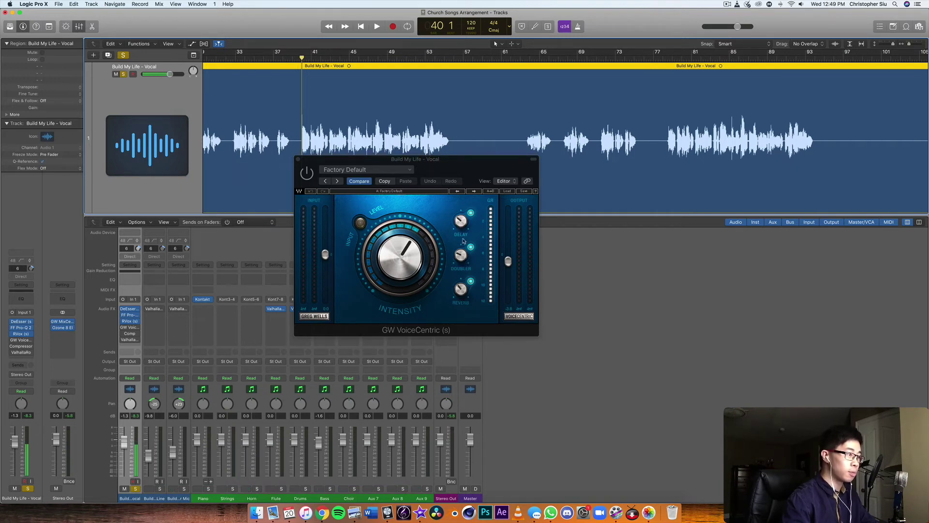
key(space)
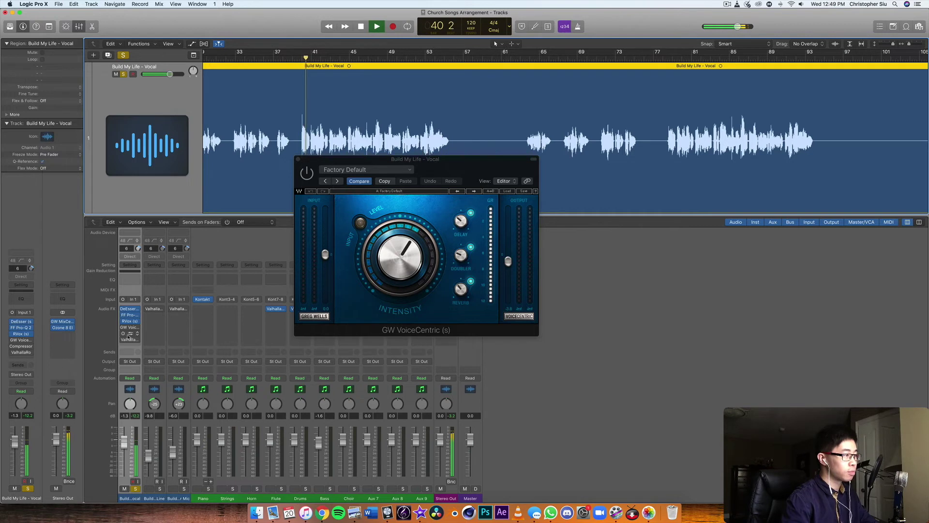
click(307, 173)
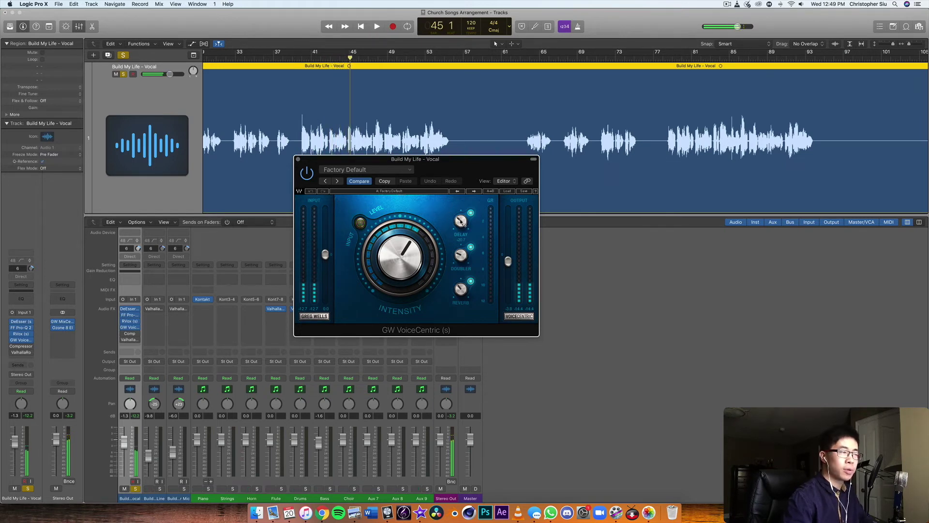
mouse_move(462, 222)
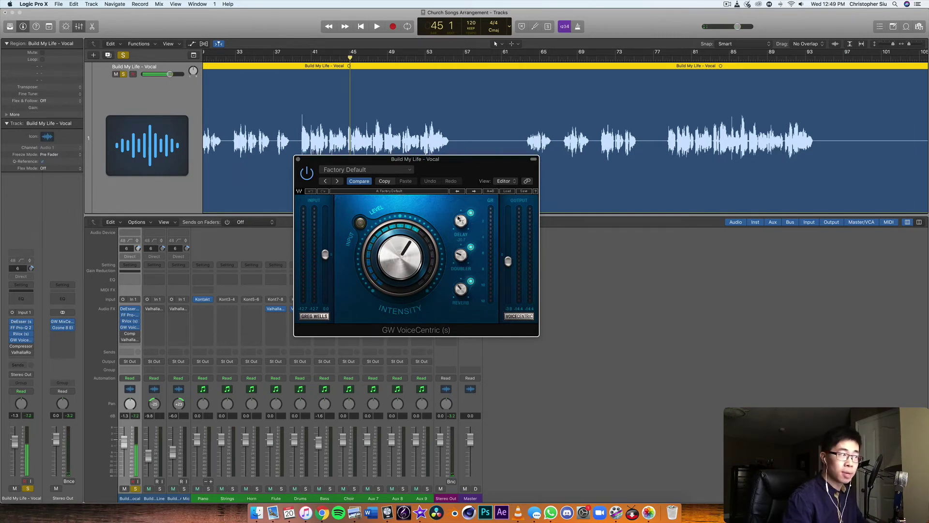
Set the vocal Compressor's make-up gain to 2.0 dB while auditioning, then close its window
click(129, 334)
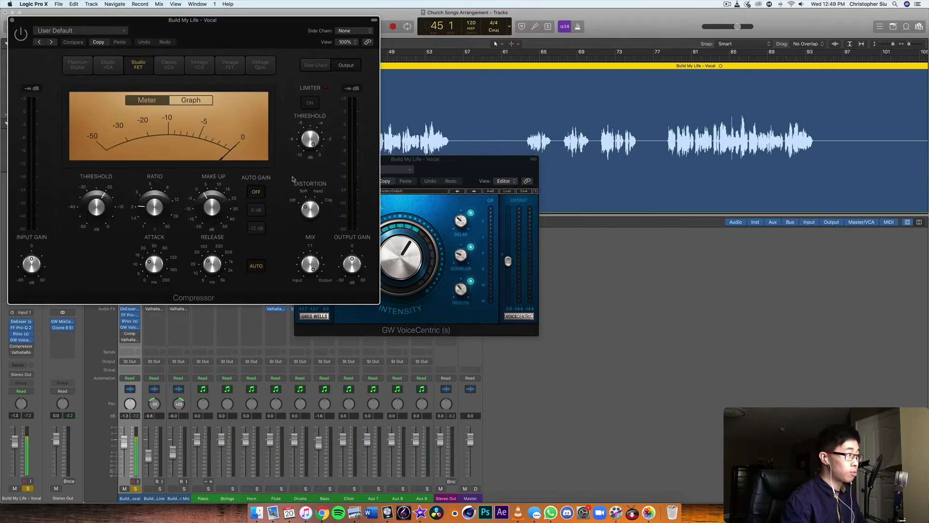
drag(243, 33, 452, 207)
key(space)
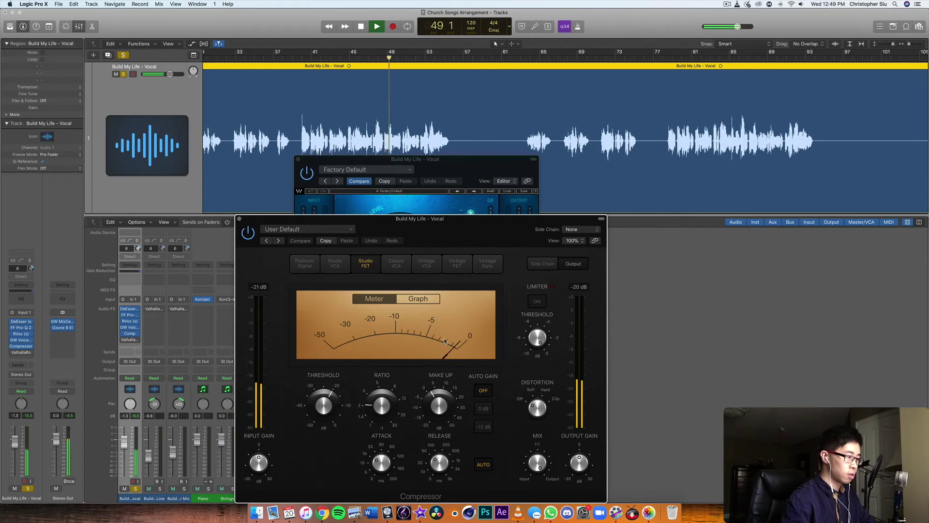
key(space)
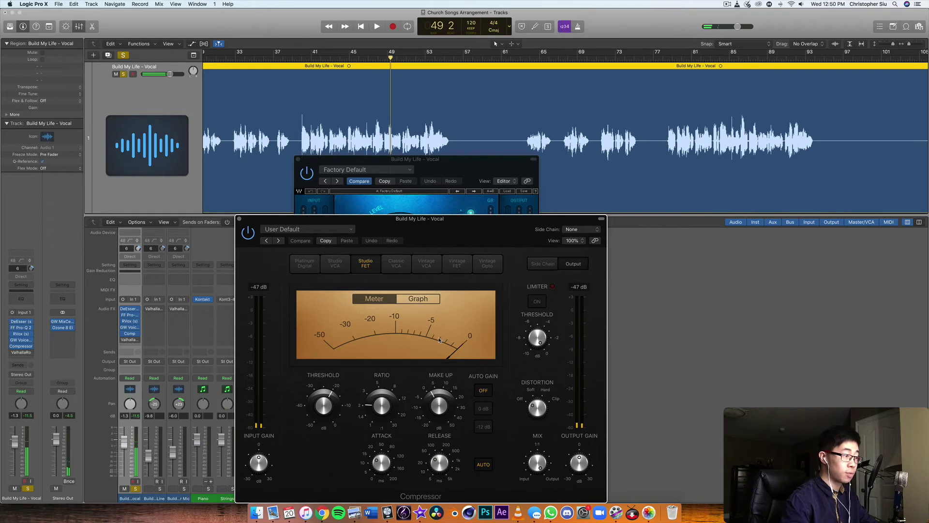
drag(434, 391, 428, 398)
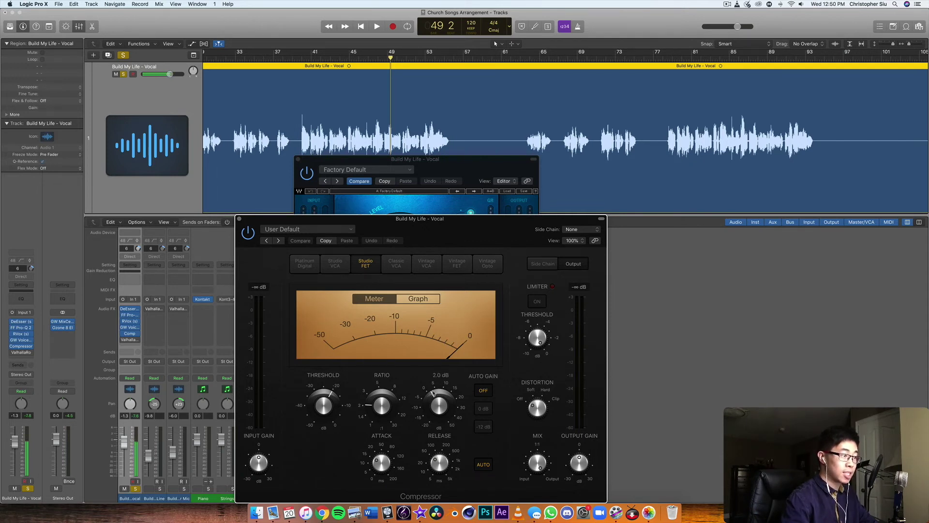
click(433, 394)
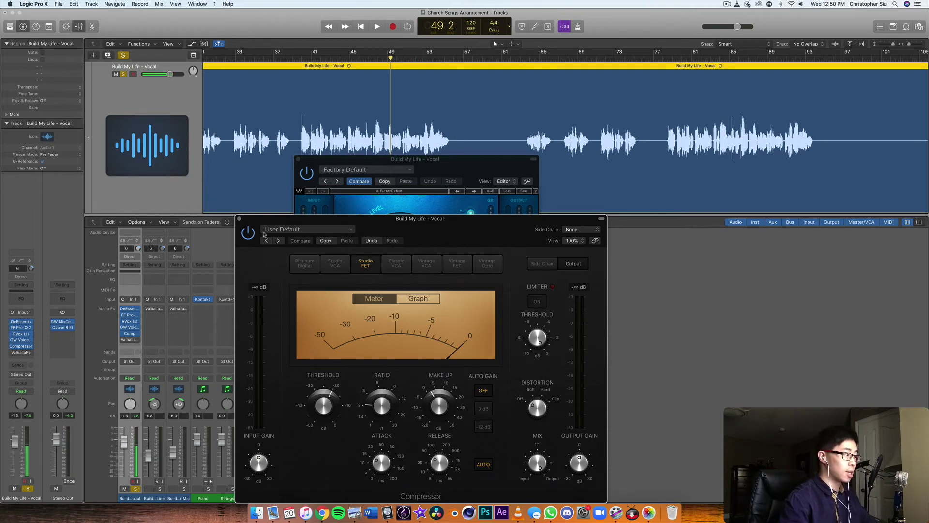
click(240, 220)
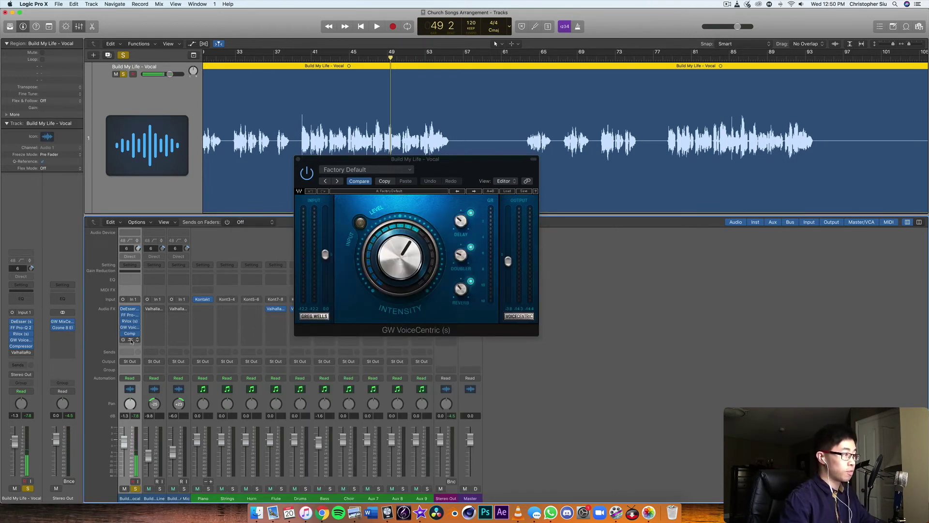
Check the vocal's ValhallaRoom reverb, close it and VoiceCentric, and play from bar 40
click(130, 341)
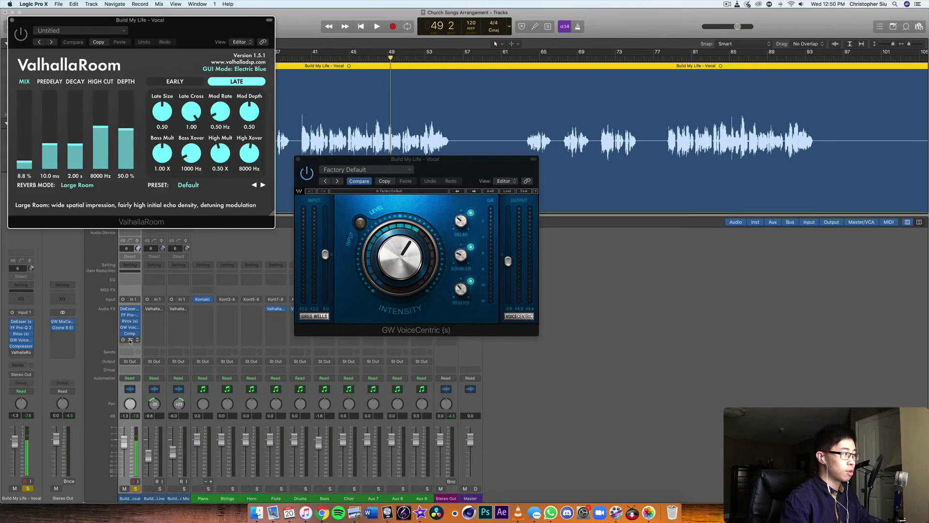
drag(186, 35, 465, 149)
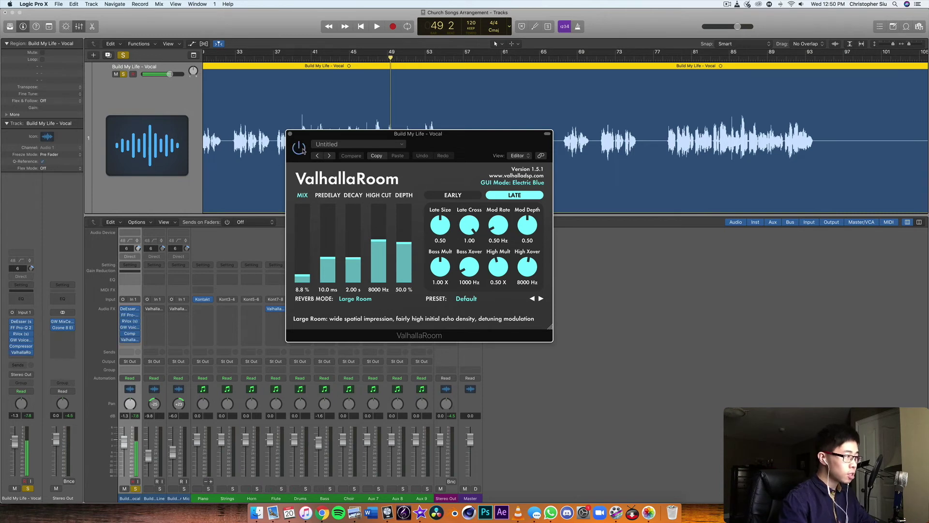
click(290, 134)
click(300, 65)
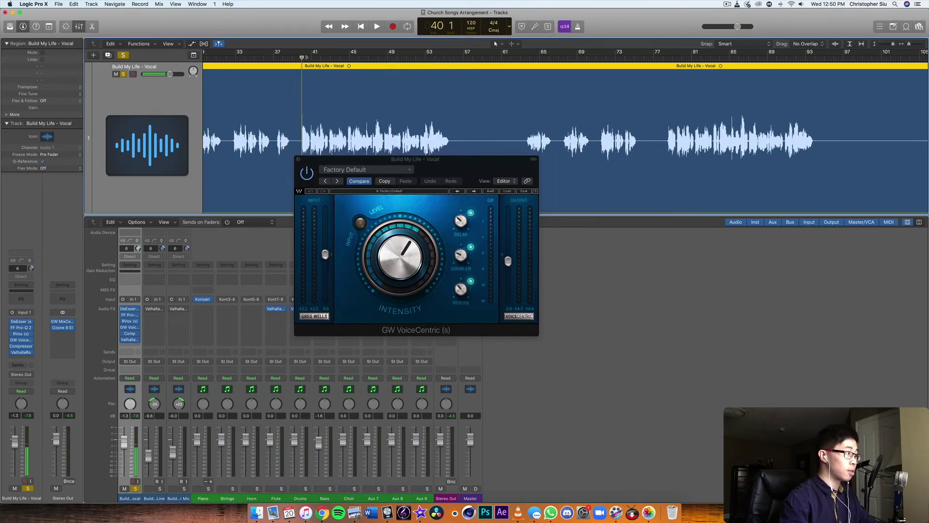
key(space)
click(298, 158)
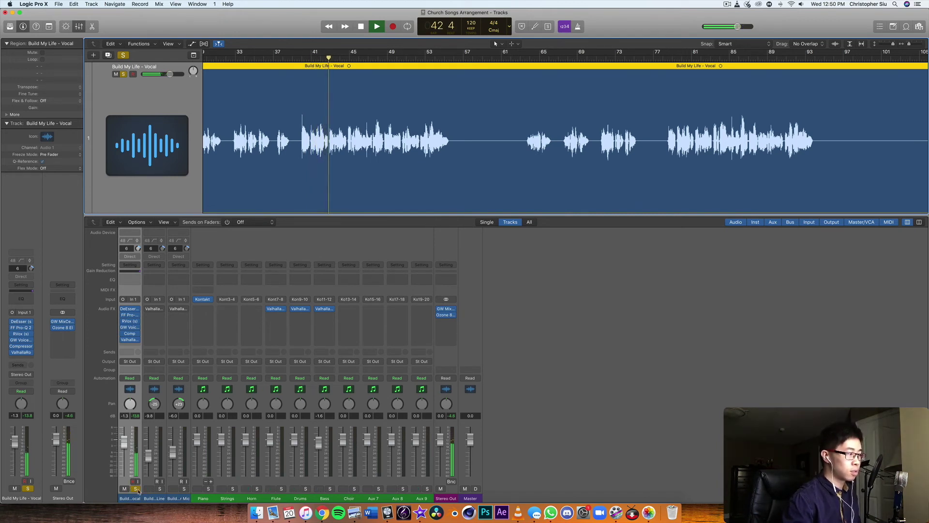
mouse_move(147, 312)
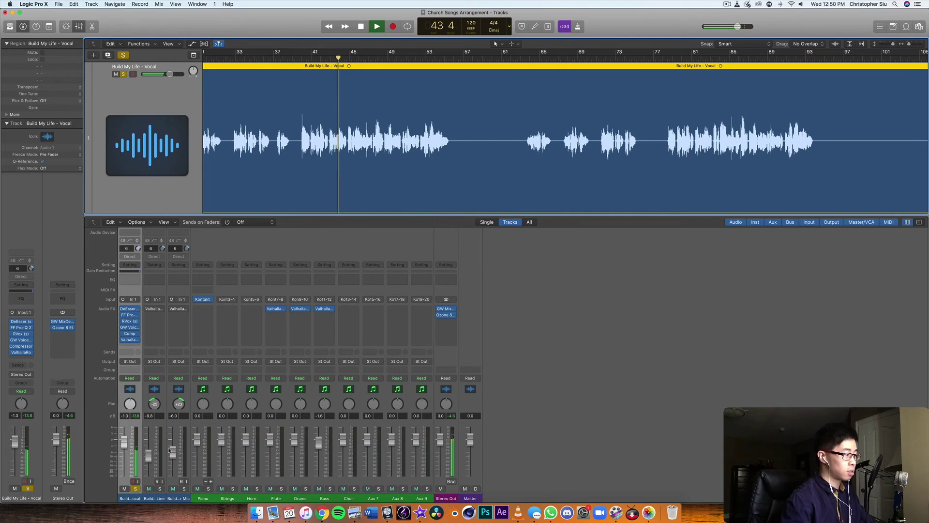
key(space)
Solo Guitar Line and Guitar Mic, re-enable the Guitar Line reverb, and audition the guitars alone
click(161, 489)
click(184, 489)
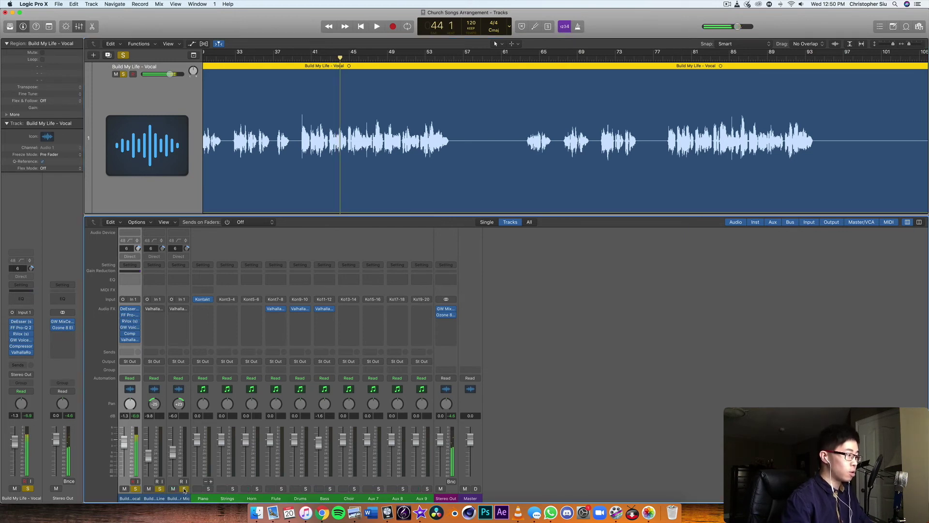
click(148, 309)
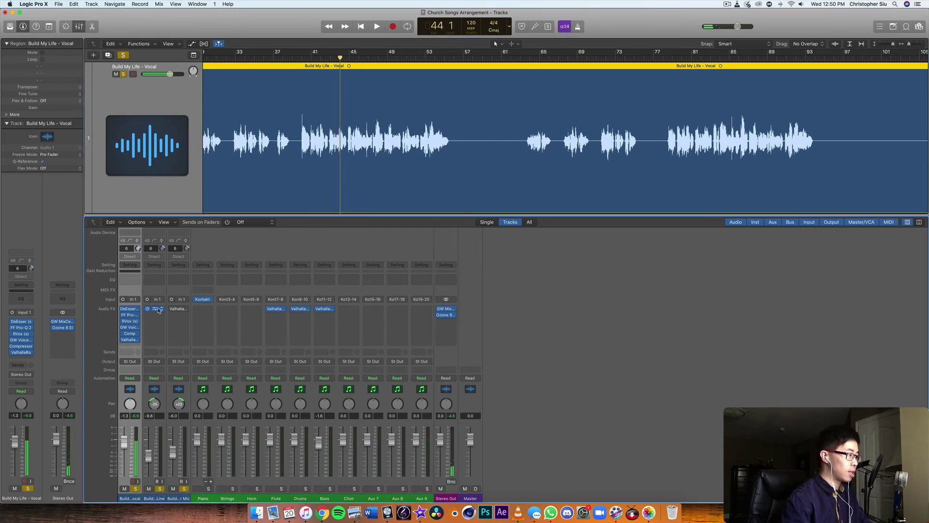
mouse_move(172, 310)
key(space)
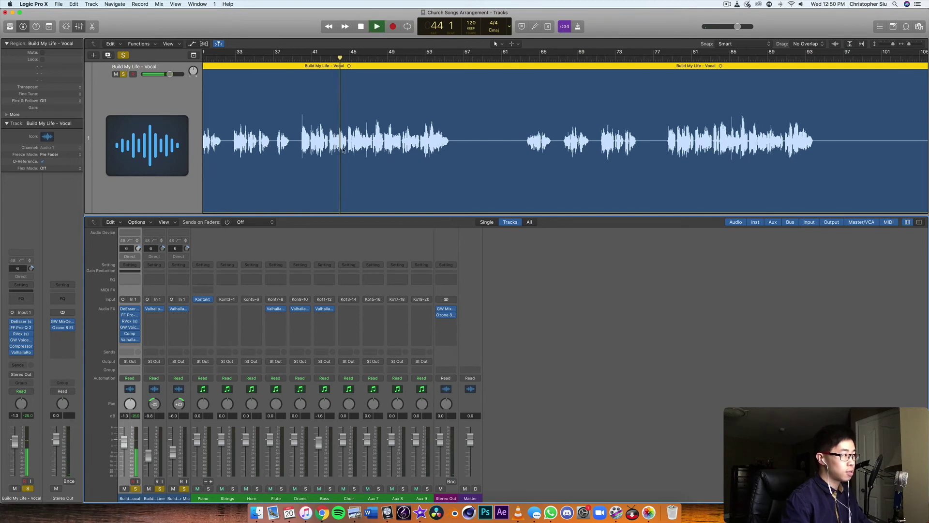
click(136, 489)
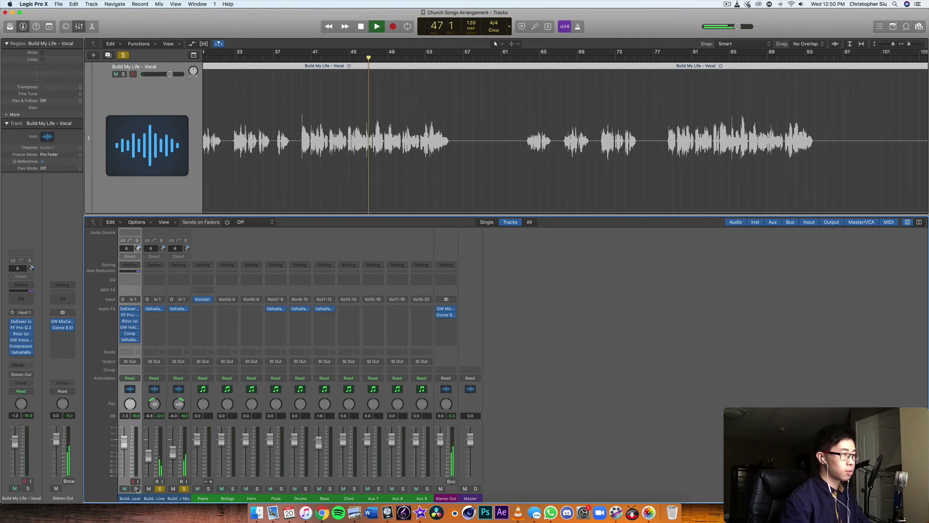
mouse_move(154, 311)
key(space)
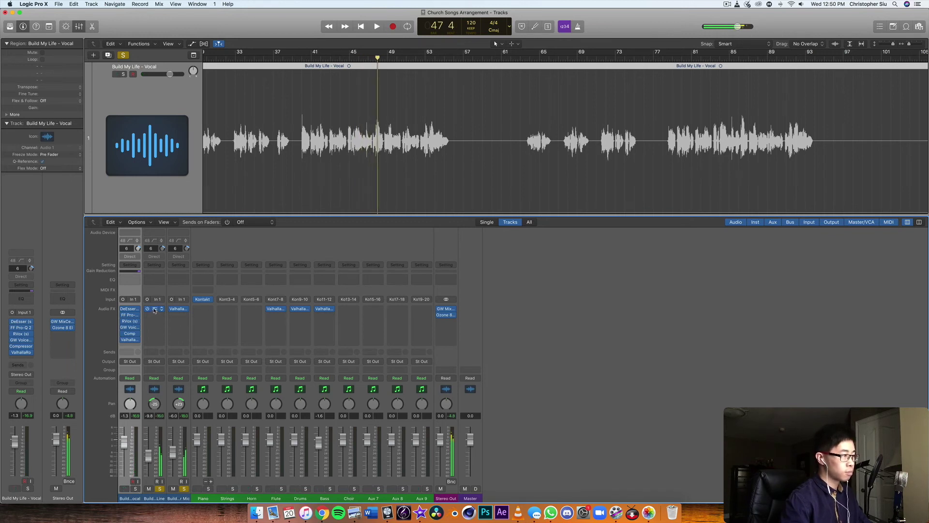
Compare both guitar ValhallaRoom reverb windows, close them, and unsolo both guitar tracks
click(154, 311)
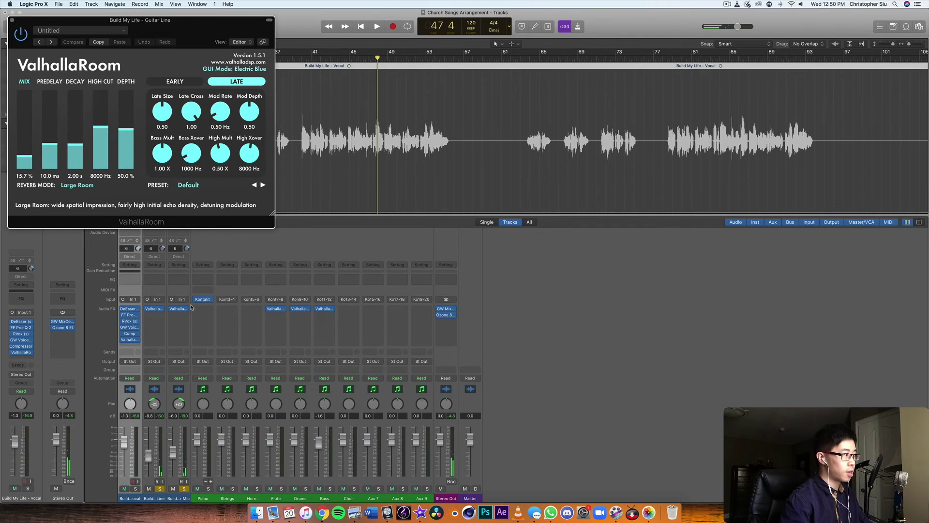
click(183, 311)
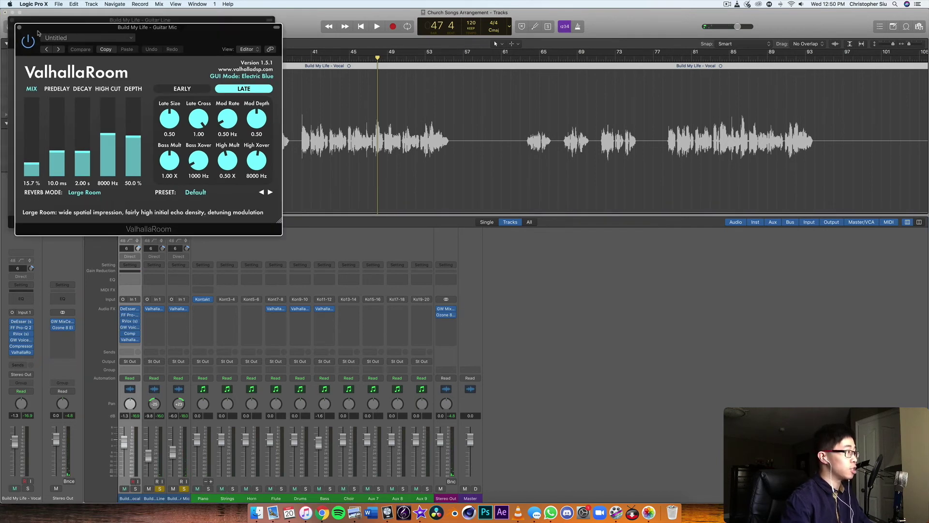
drag(30, 26, 78, 34)
click(60, 28)
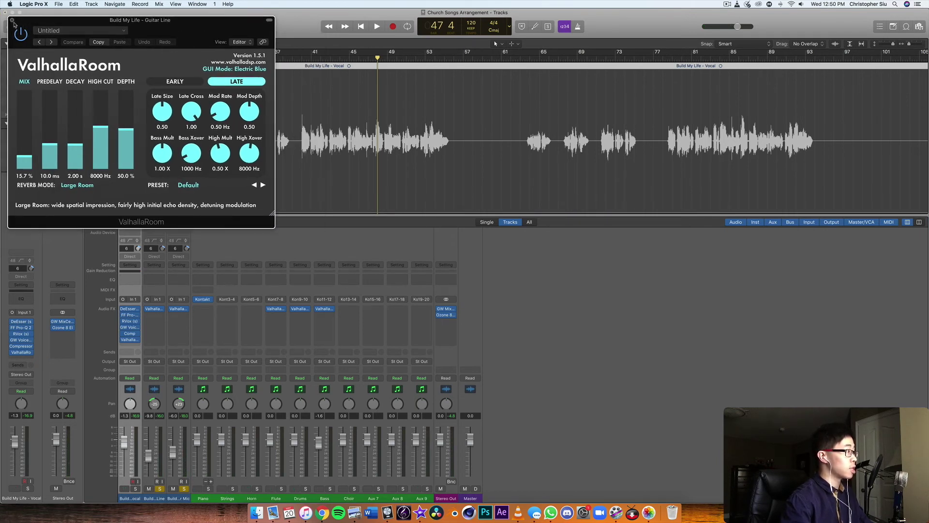
click(12, 20)
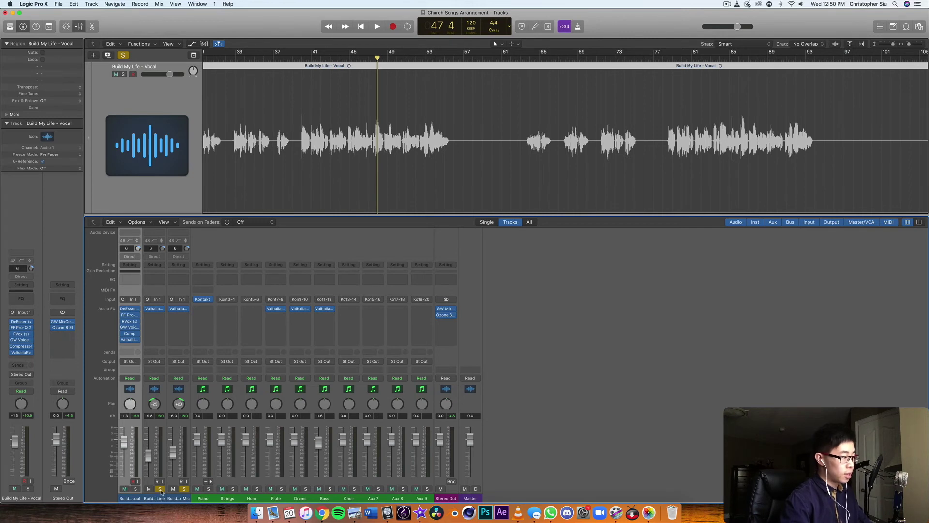
click(160, 489)
click(184, 489)
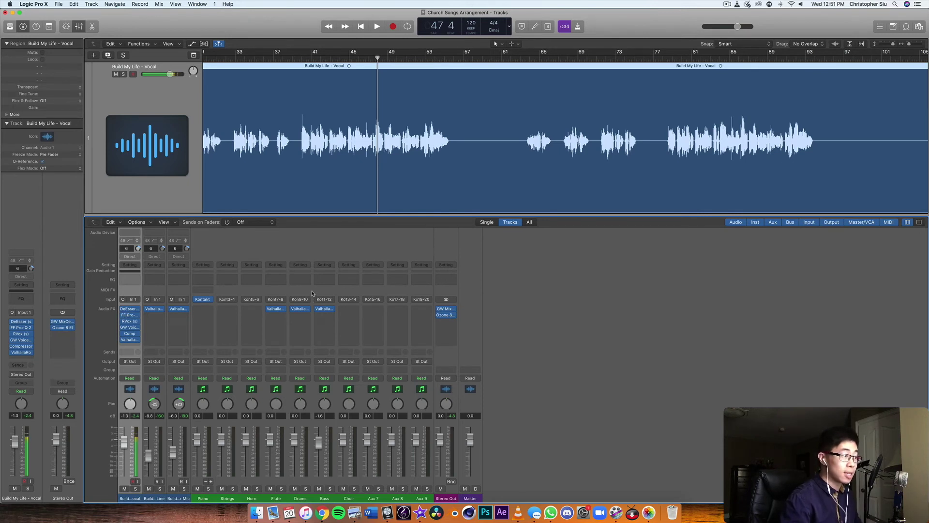
click(300, 309)
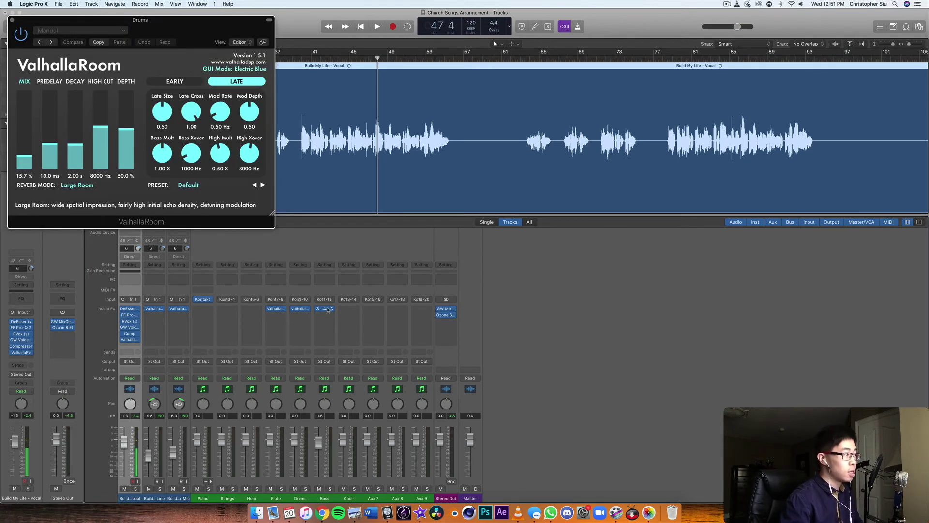
click(324, 309)
drag(116, 30, 217, 34)
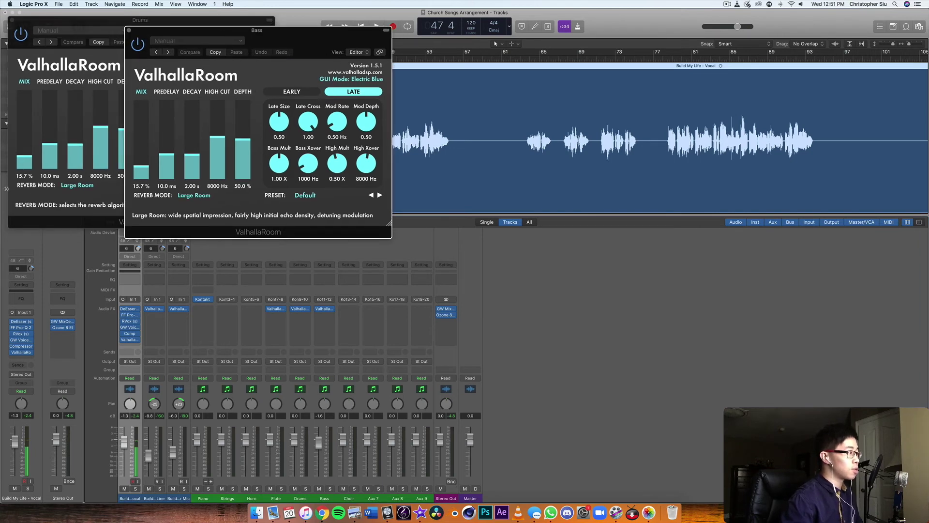
click(128, 30)
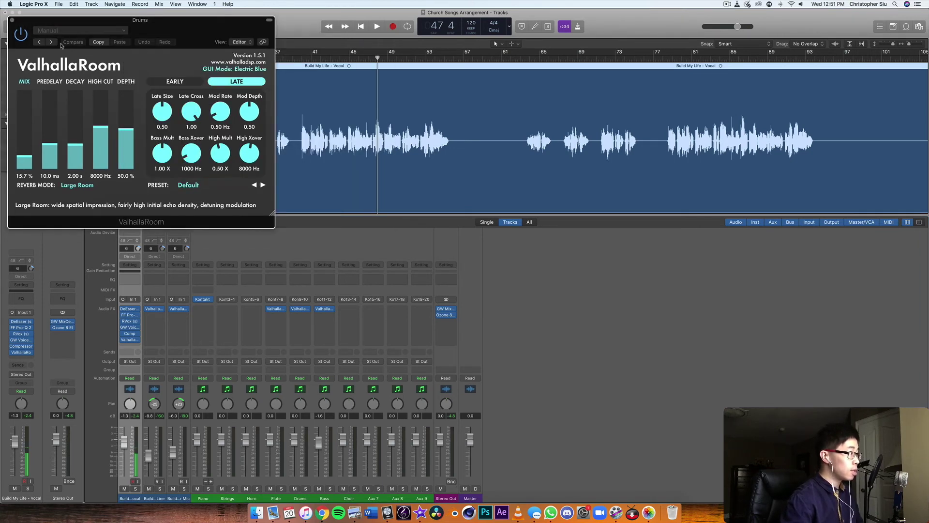
click(12, 22)
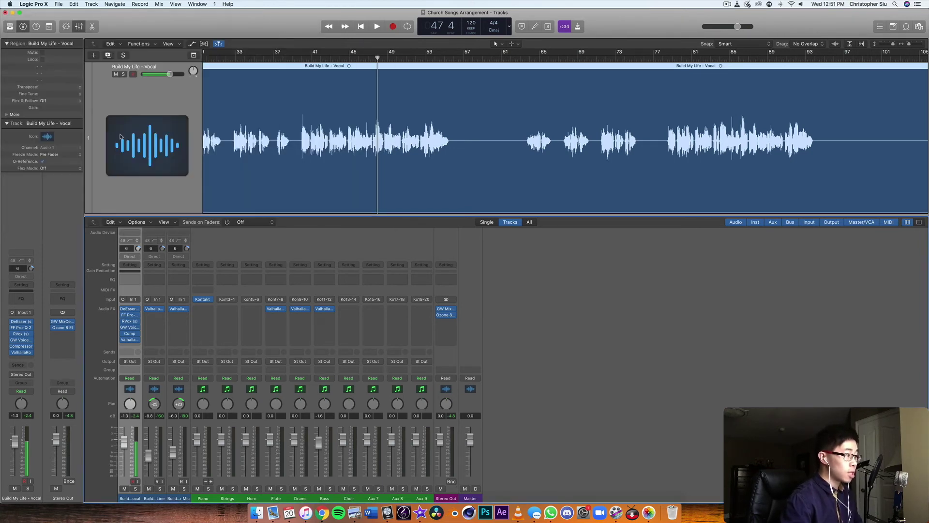
click(273, 309)
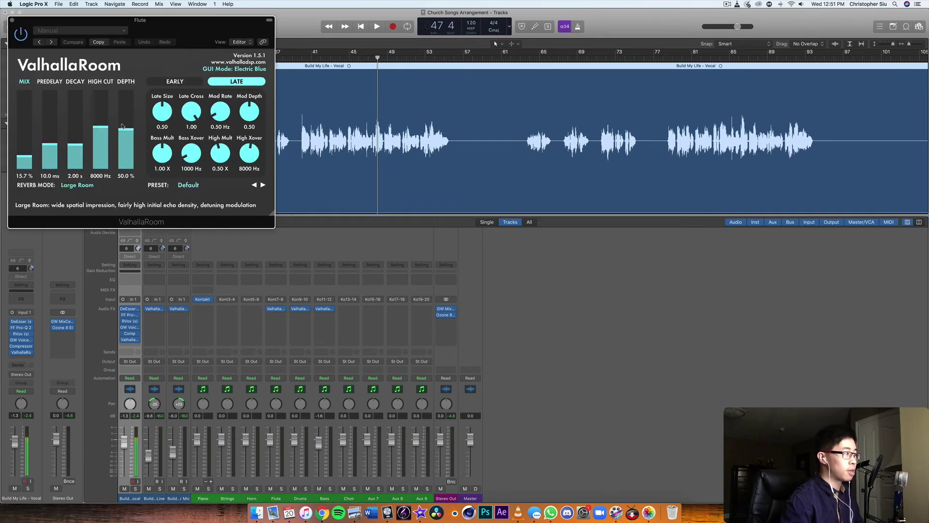
click(13, 22)
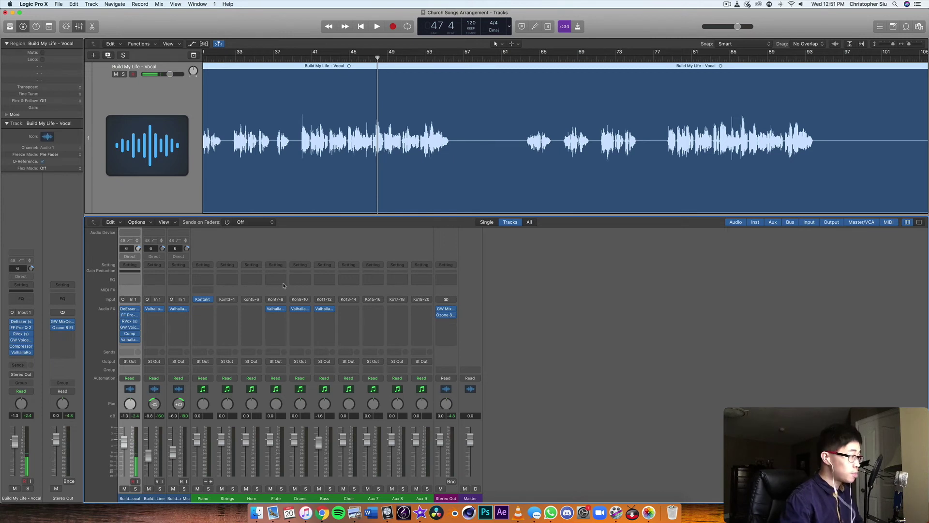
Play the full mix, then jump to bar 152 and play from there
scroll(291, 106, down, 5)
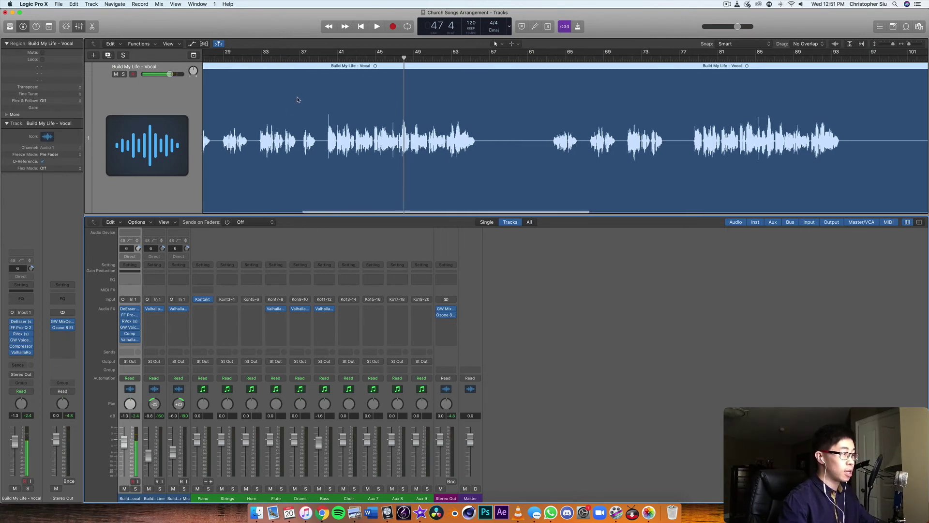
key(space)
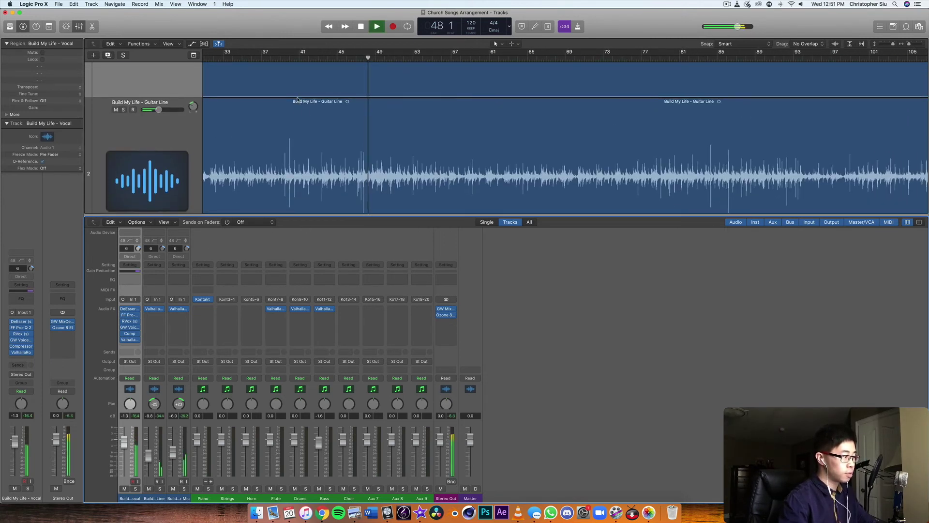
key(space)
scroll(807, 72, right, 5)
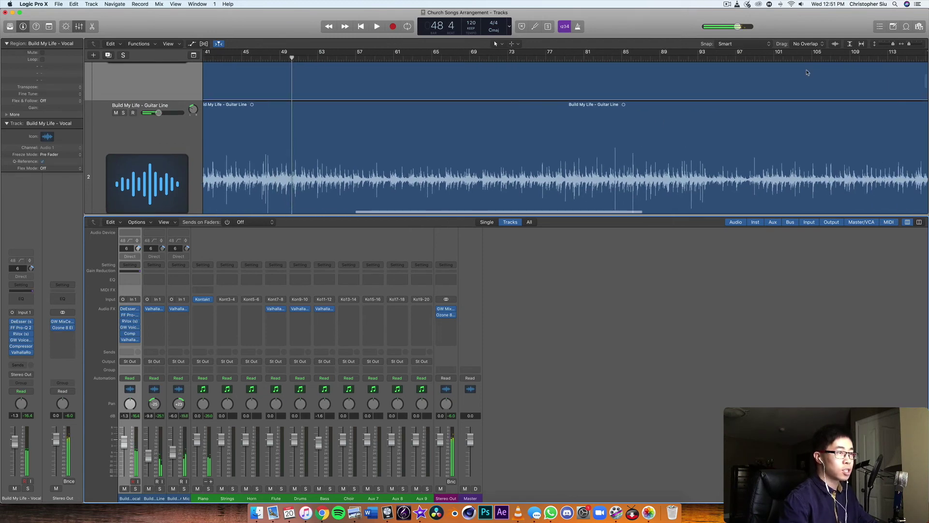
scroll(808, 73, up, 3)
click(808, 73)
key(space)
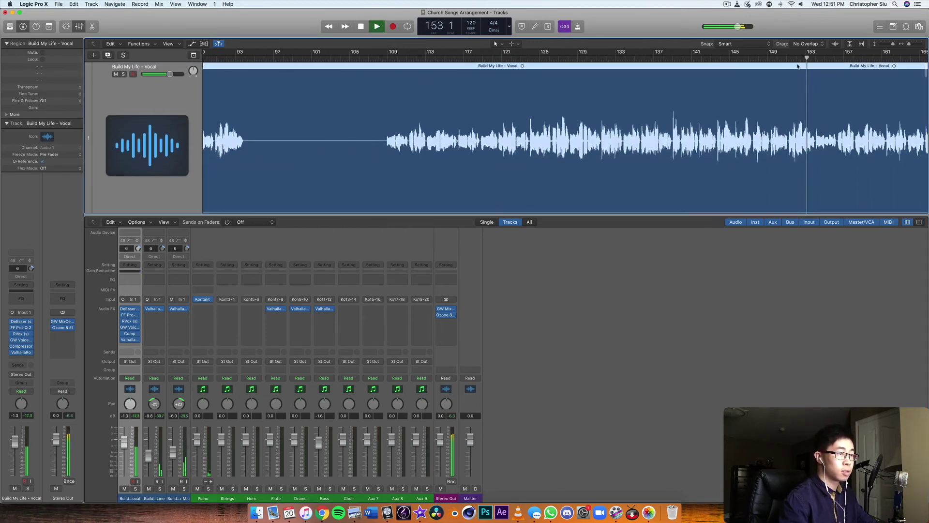
scroll(720, 140, right, 3)
scroll(720, 140, down, 4)
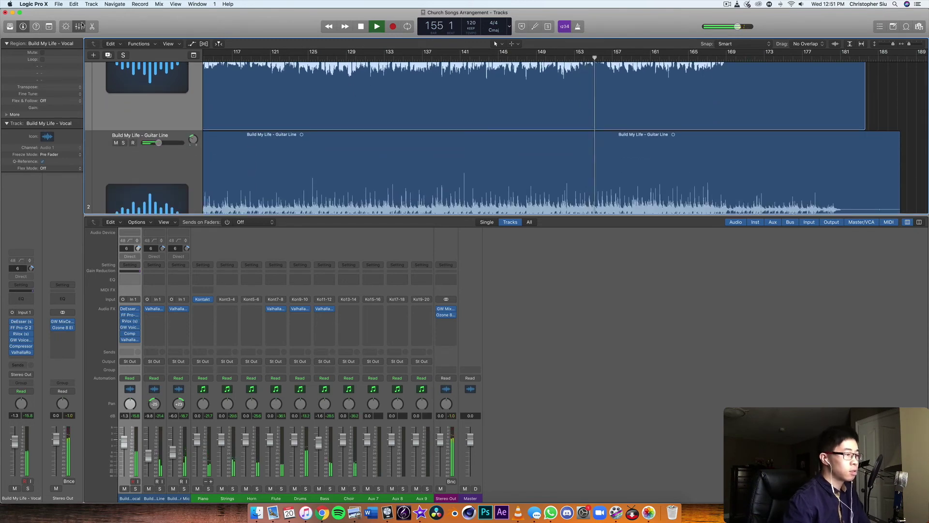
Hide the mixer and shrink track heights to show all ten tracks
click(80, 26)
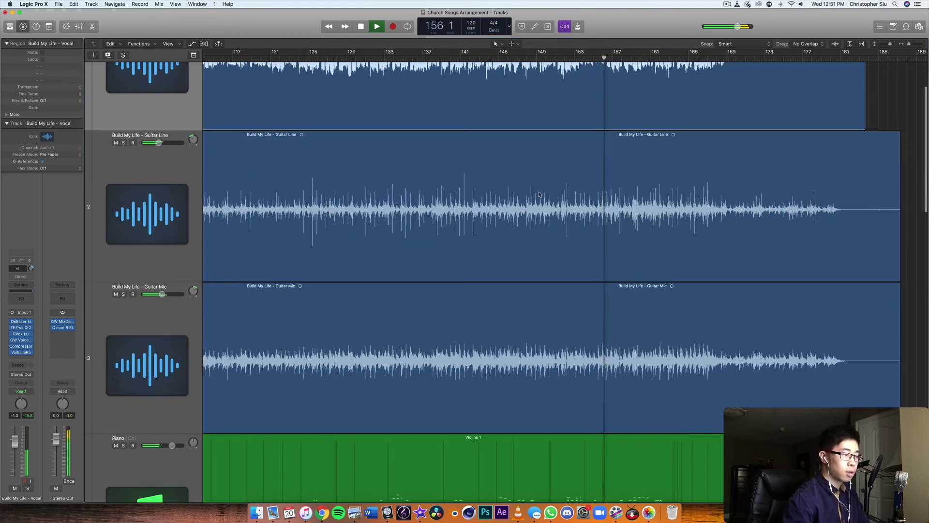
scroll(552, 281, down, 5)
drag(891, 43, 886, 44)
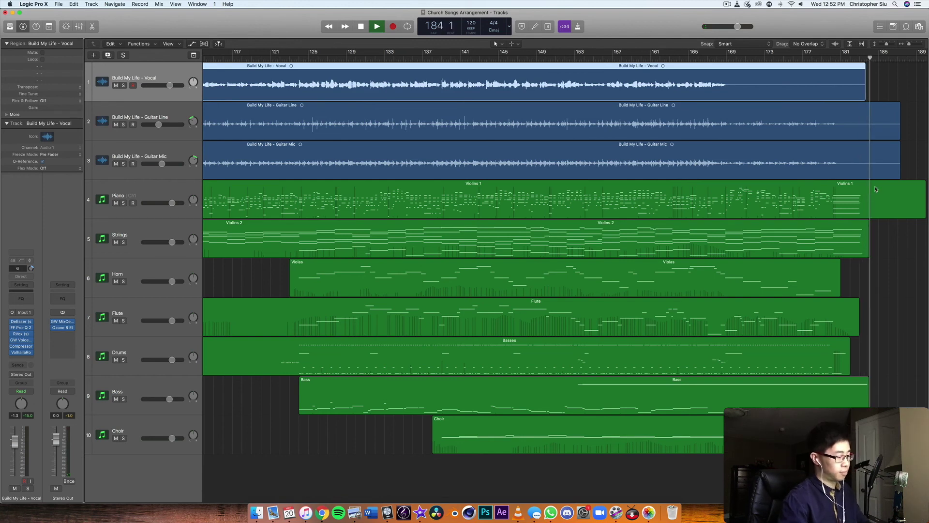
Stop playback, deselect the Vocal region, and zoom out to show roughly bars 17 to 185
key(space)
click(887, 286)
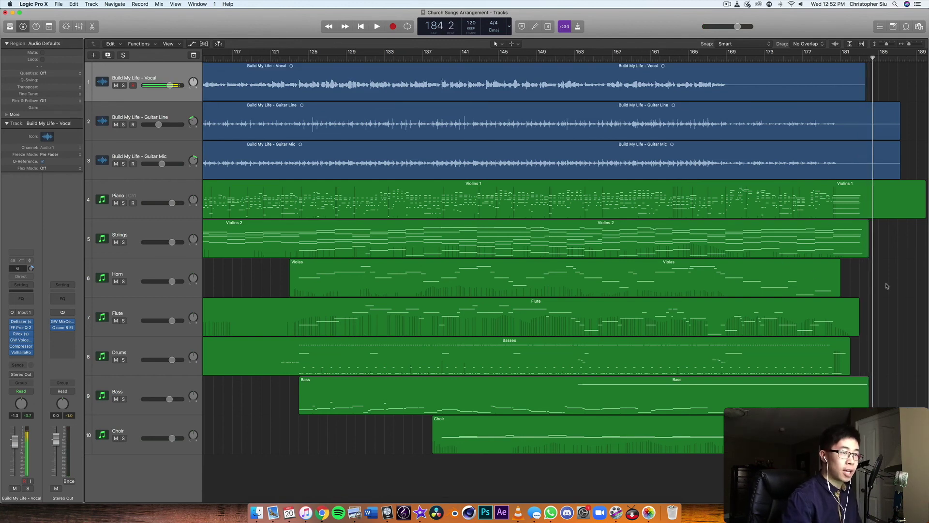
scroll(887, 286, left, 20)
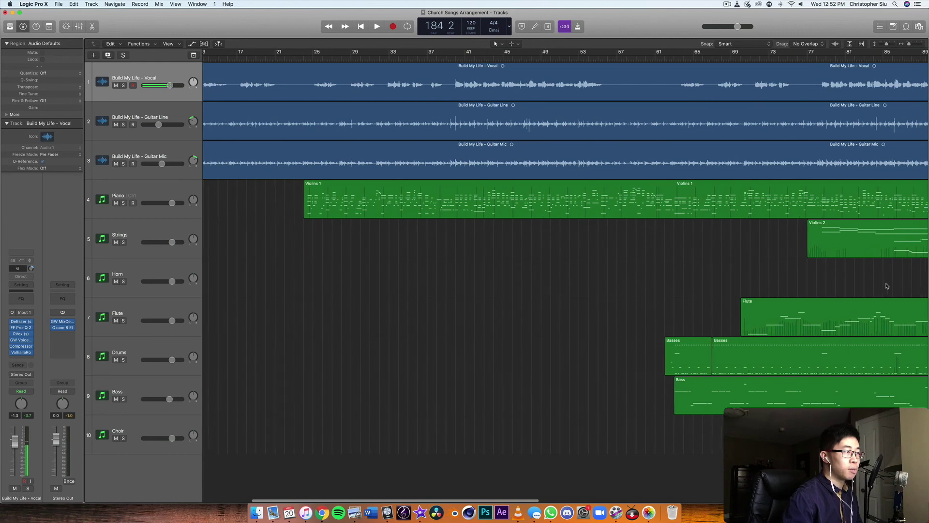
scroll(887, 286, left, 2)
scroll(912, 157, right, 10)
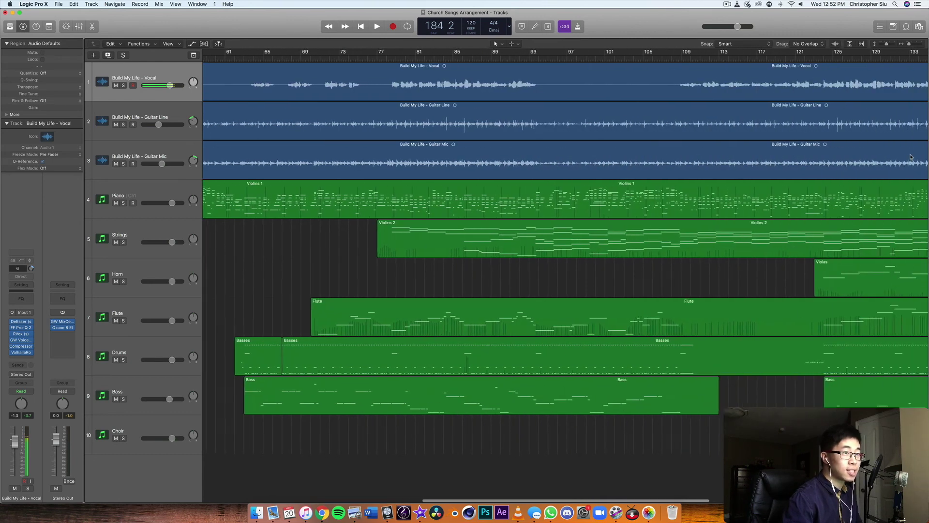
drag(910, 45, 907, 44)
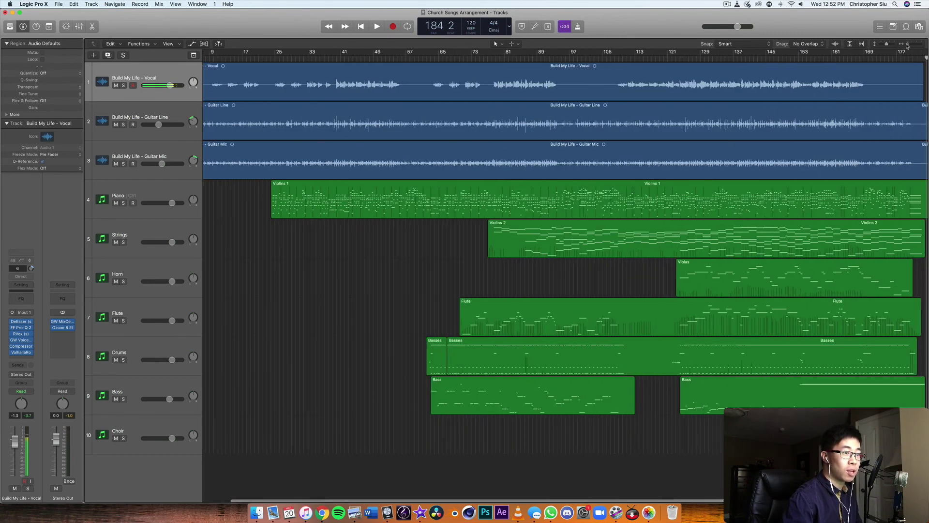
scroll(815, 90, right, 2)
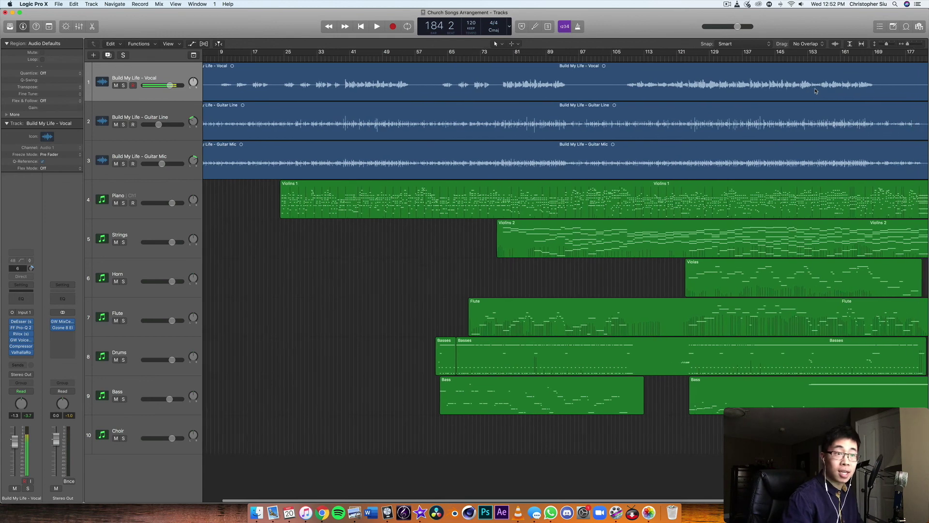
scroll(816, 91, left, 1)
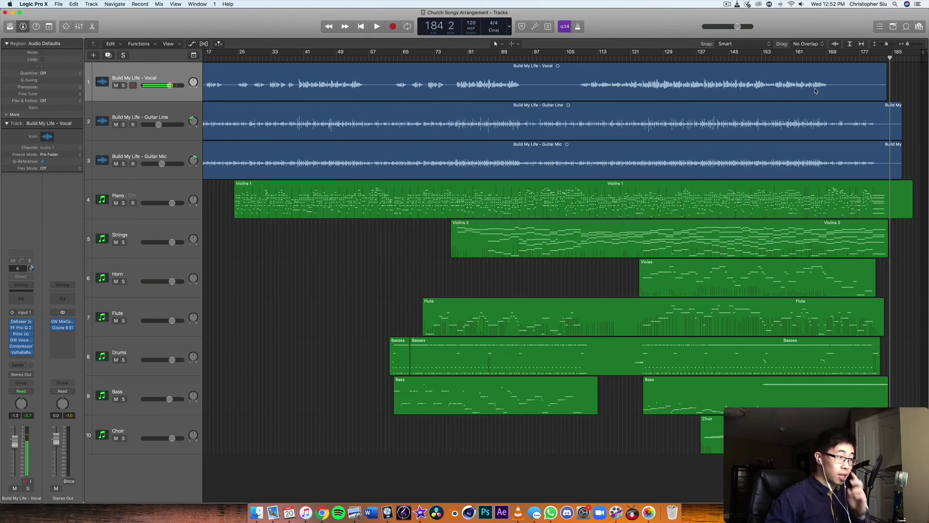